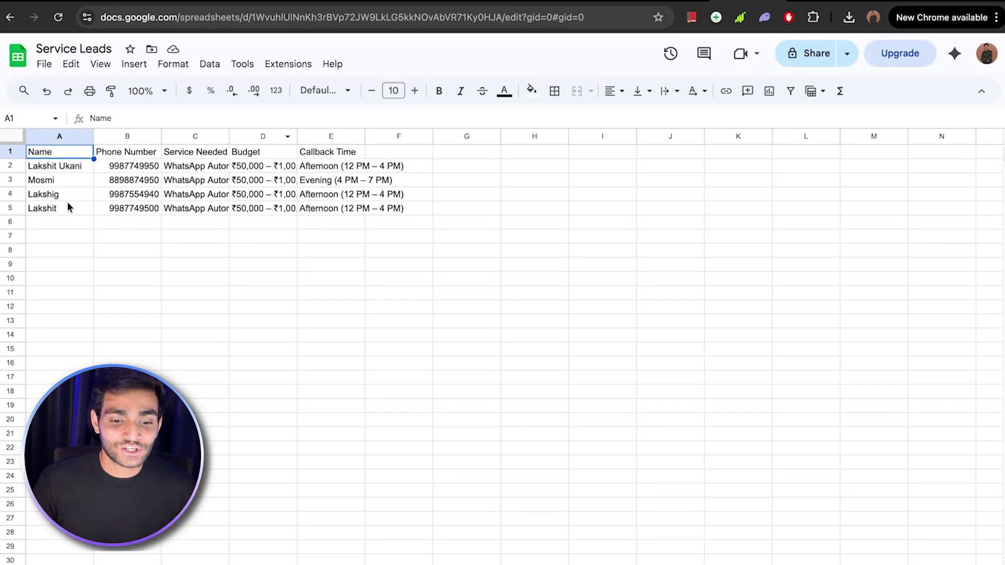
# - Go from the business portfolio's settings to its WhatsApp account's Flows list in WhatsApp Manager
pyautogui.moveTo(67, 204); pyautogui.dragTo(206, 206)
pyautogui.moveTo(273, 186); pyautogui.dragTo(486, 178)
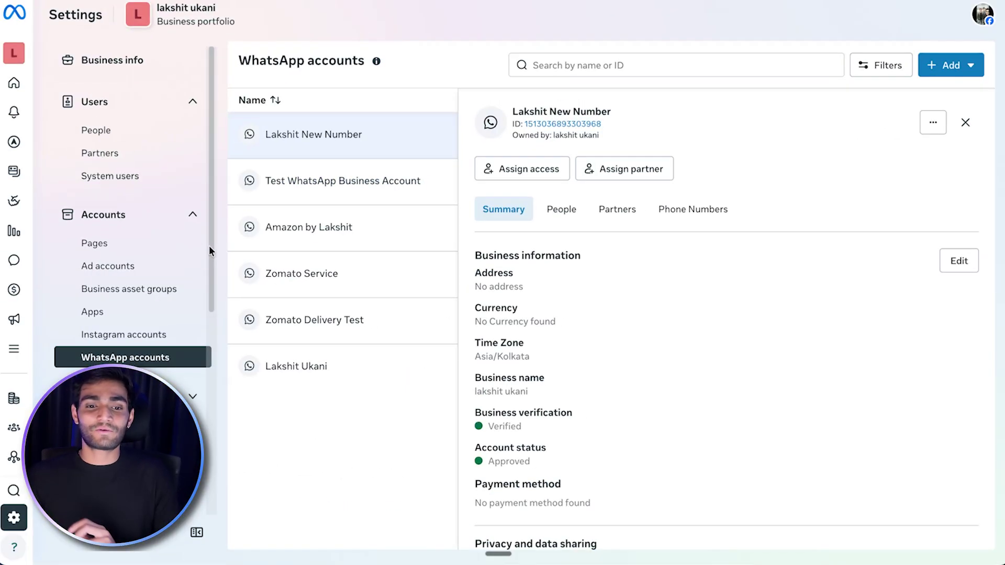
pyautogui.click(15, 57)
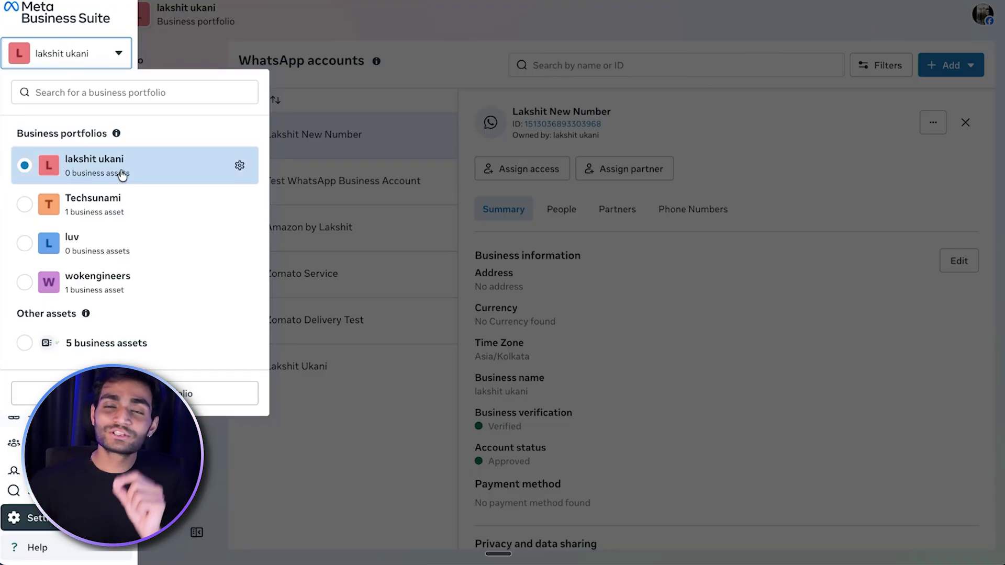
pyautogui.click(239, 166)
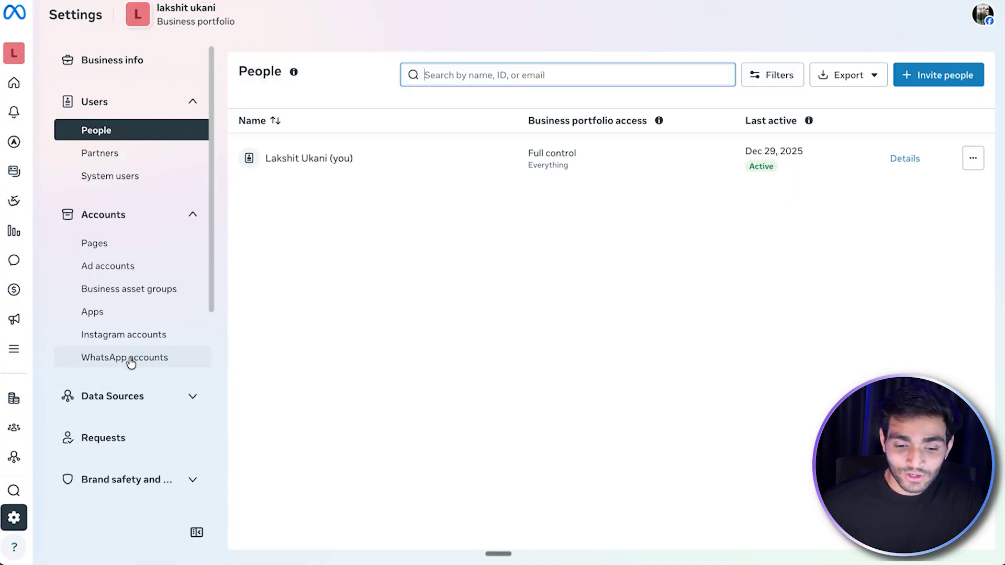
pyautogui.click(133, 361)
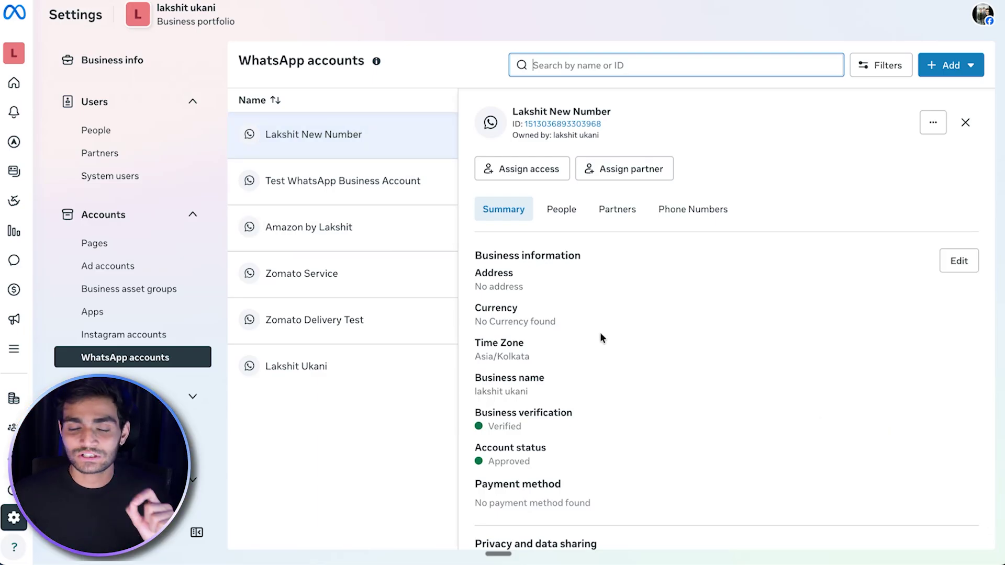
pyautogui.scroll(-2, 601, 333)
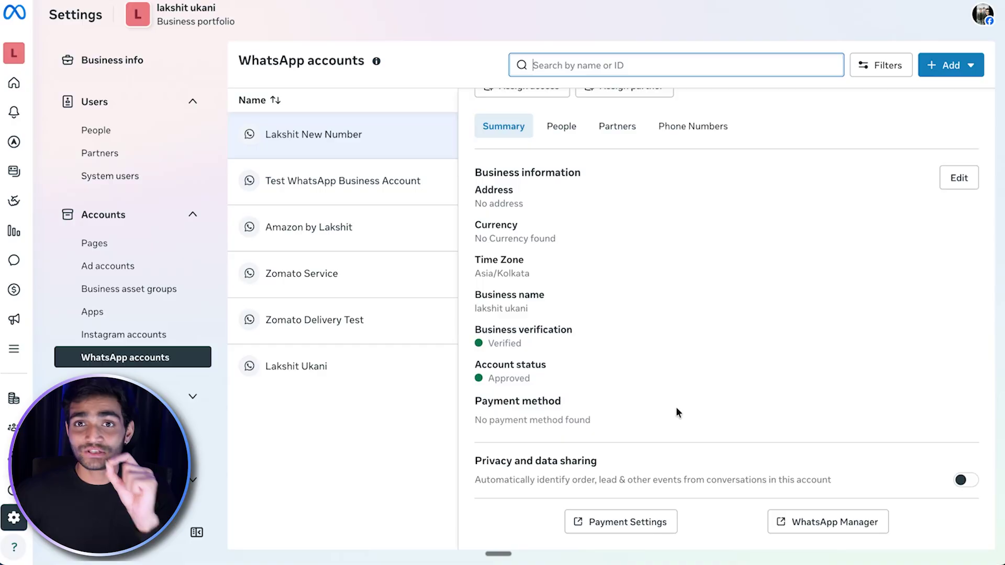
pyautogui.click(835, 524)
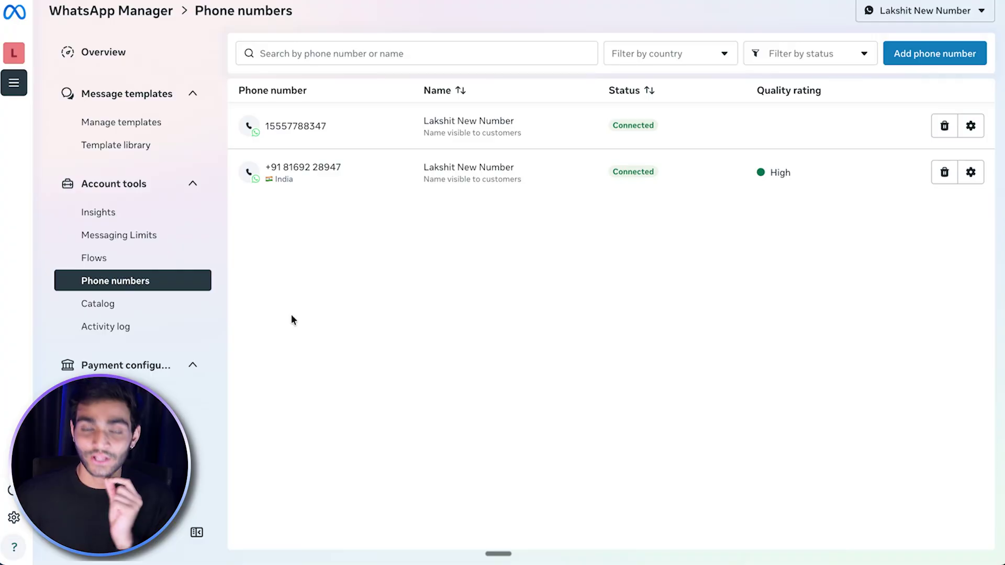
pyautogui.click(134, 259)
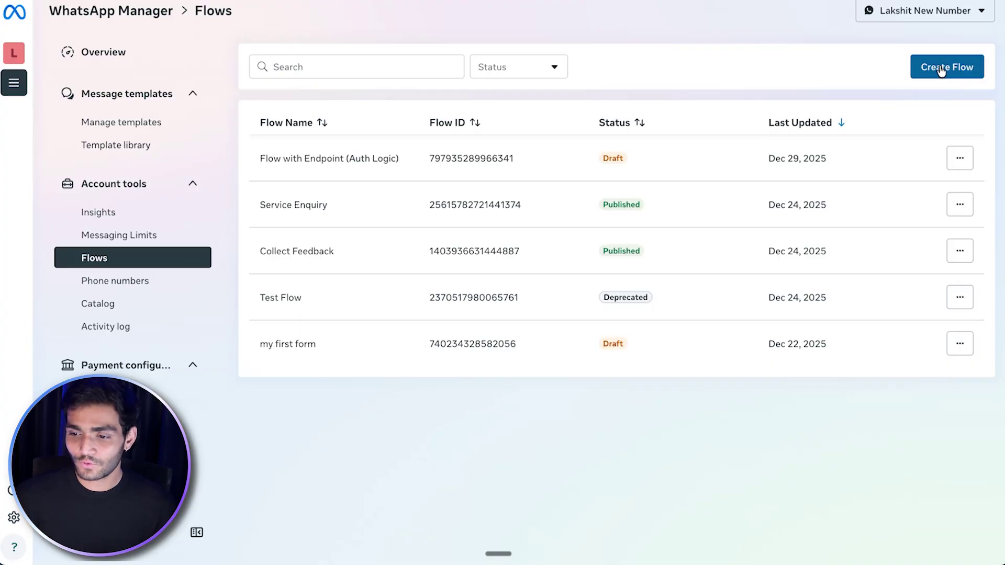
# - Start a new flow named 'Test n8n' tagged with the Other and Customer support categories
pyautogui.click(941, 69)
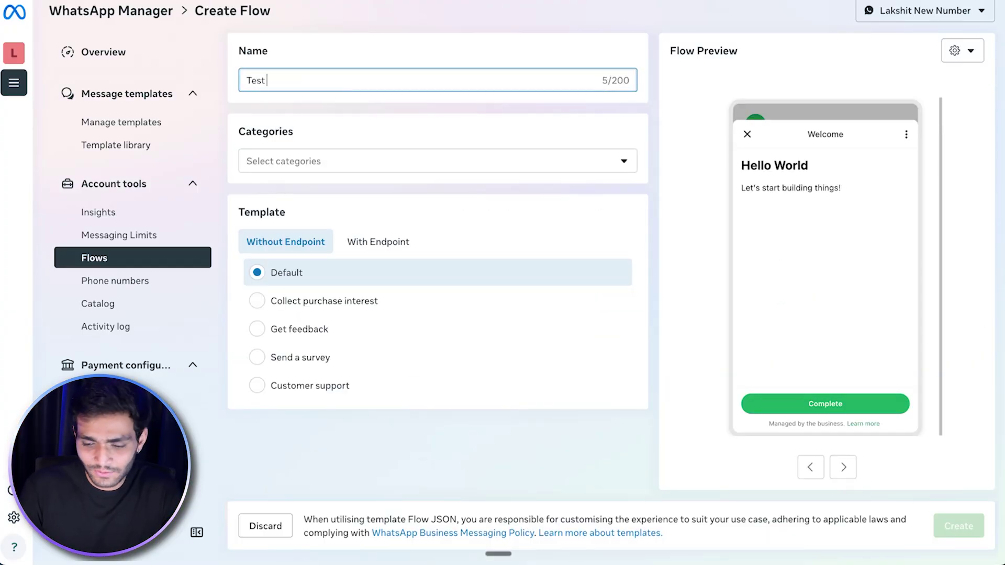
pyautogui.write('Test n8n')
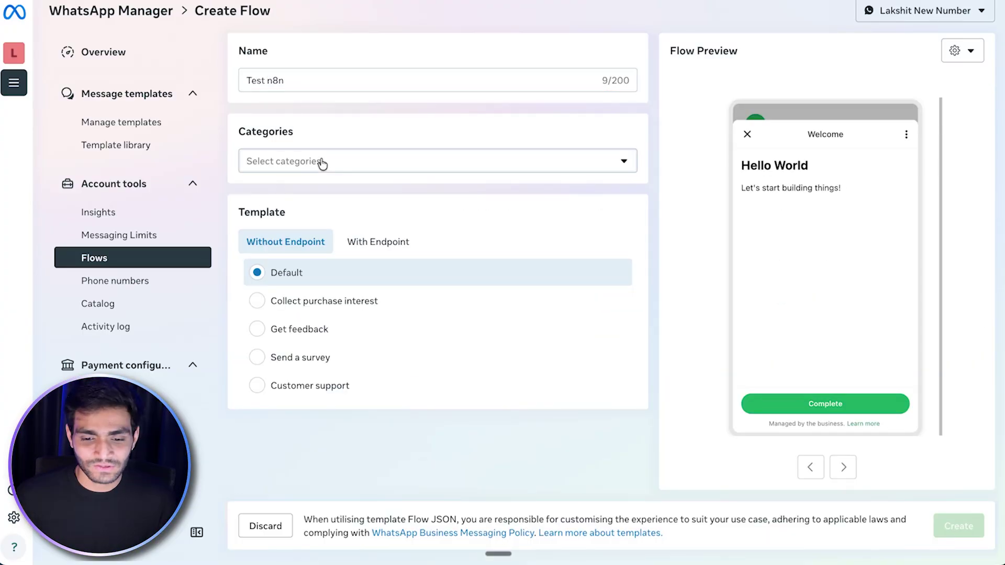
pyautogui.click(320, 160)
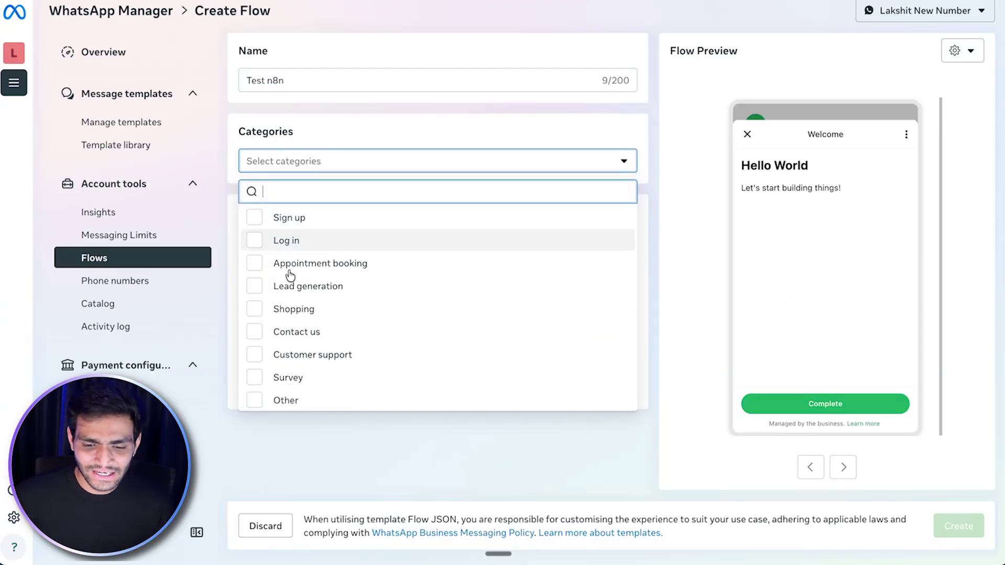
pyautogui.click(287, 400)
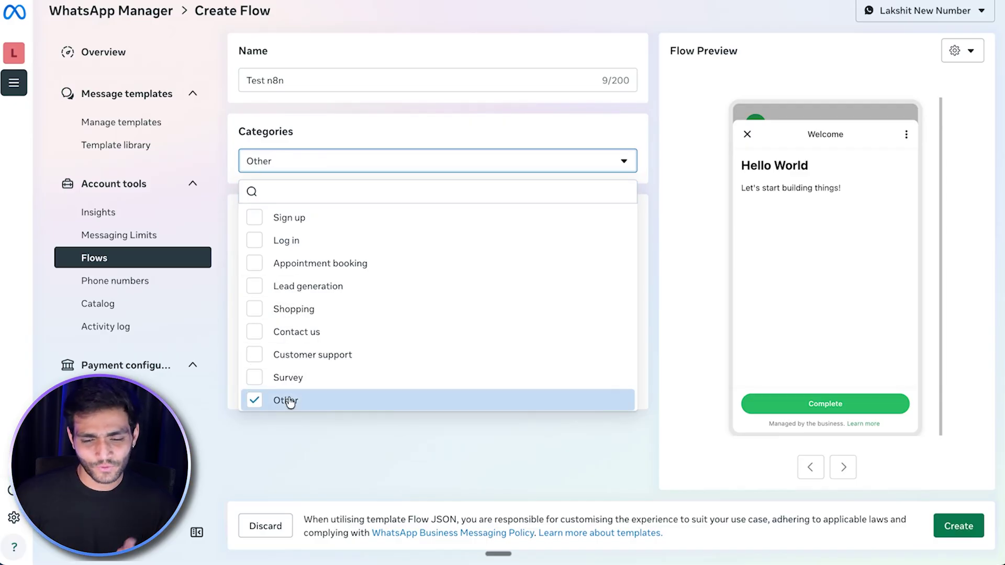
pyautogui.click(320, 361)
pyautogui.click(356, 451)
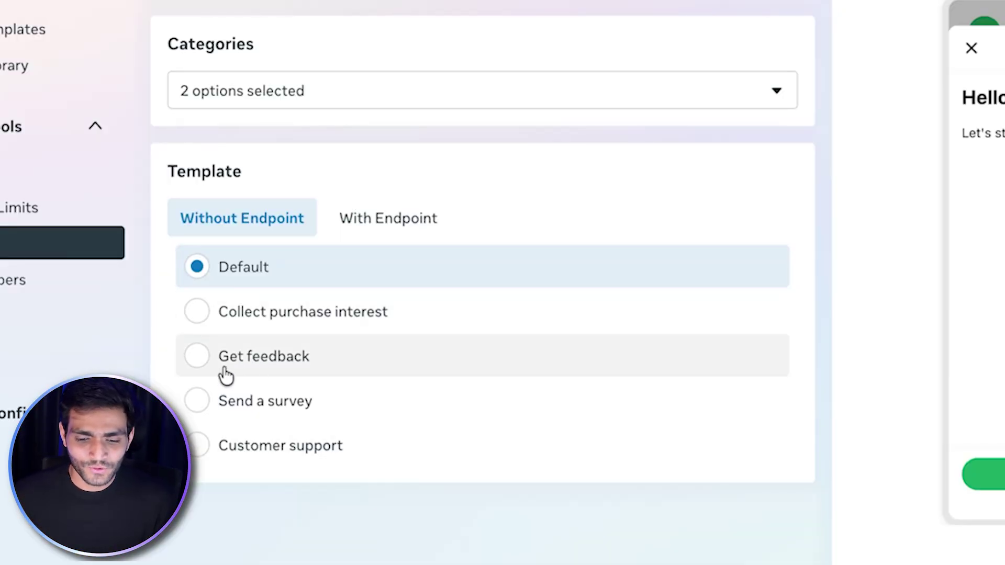
# - Base the flow on the Collect purchase interest template and create it as 'Test n8n 2'
pyautogui.click(202, 401)
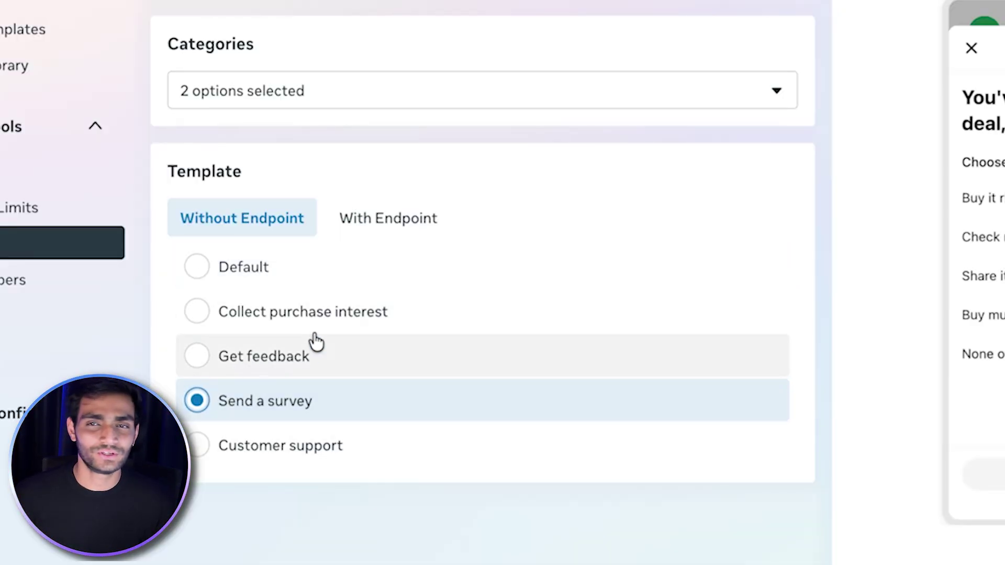
pyautogui.click(275, 326)
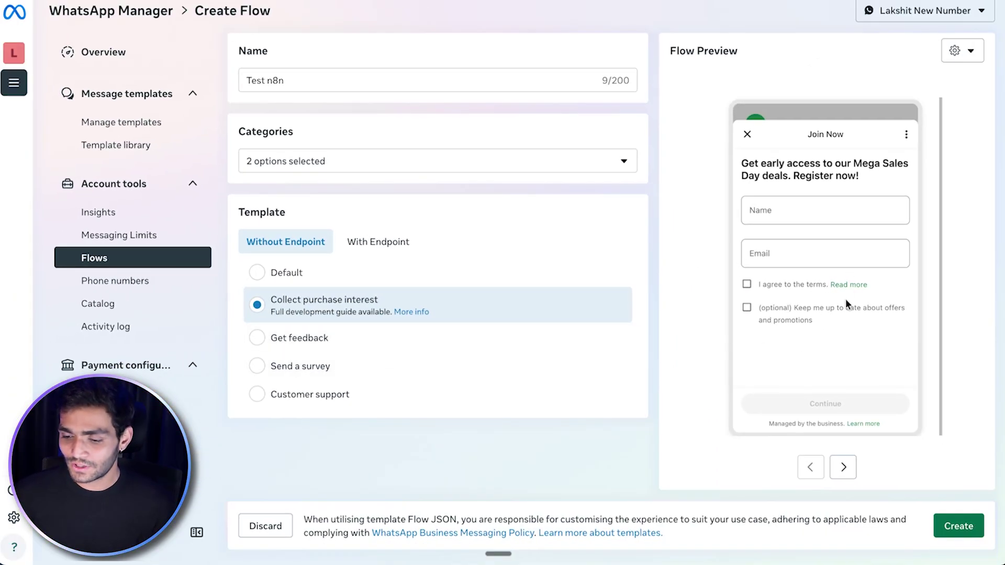
pyautogui.click(962, 528)
pyautogui.click(334, 77)
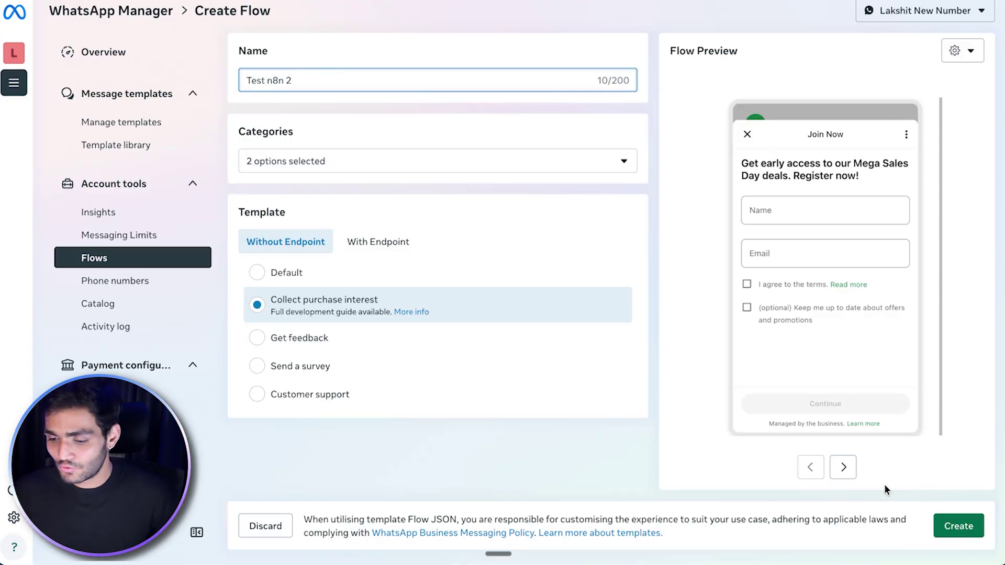
pyautogui.click(973, 531)
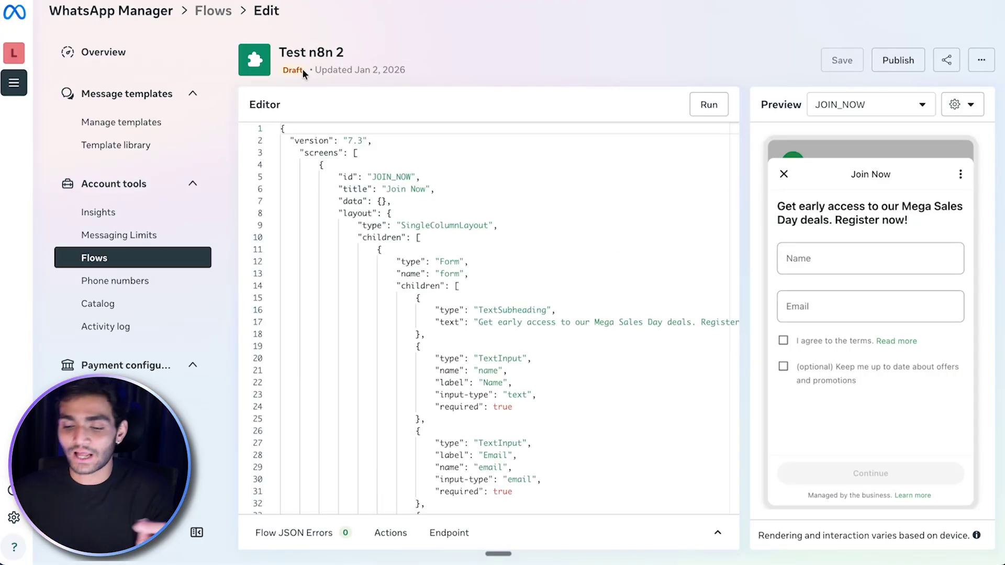
pyautogui.scroll(-20, 461, 265)
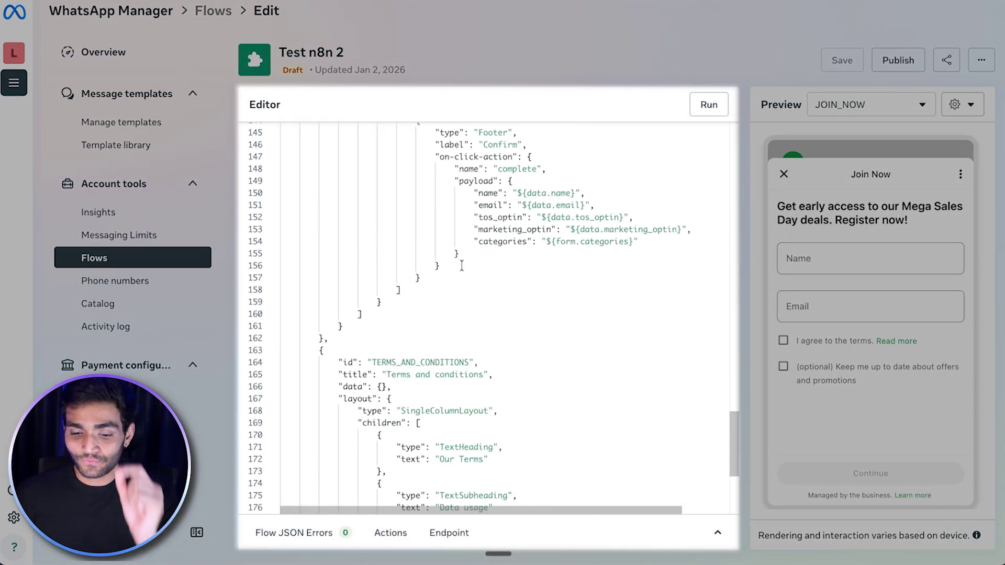
pyautogui.scroll(20, 461, 264)
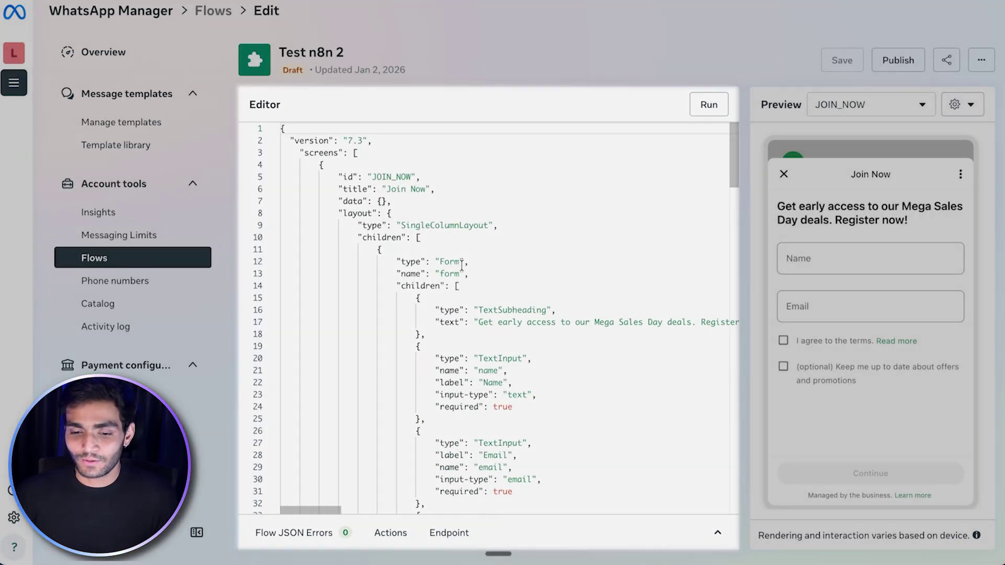
pyautogui.click(534, 261)
pyautogui.scroll(-5, 481, 246)
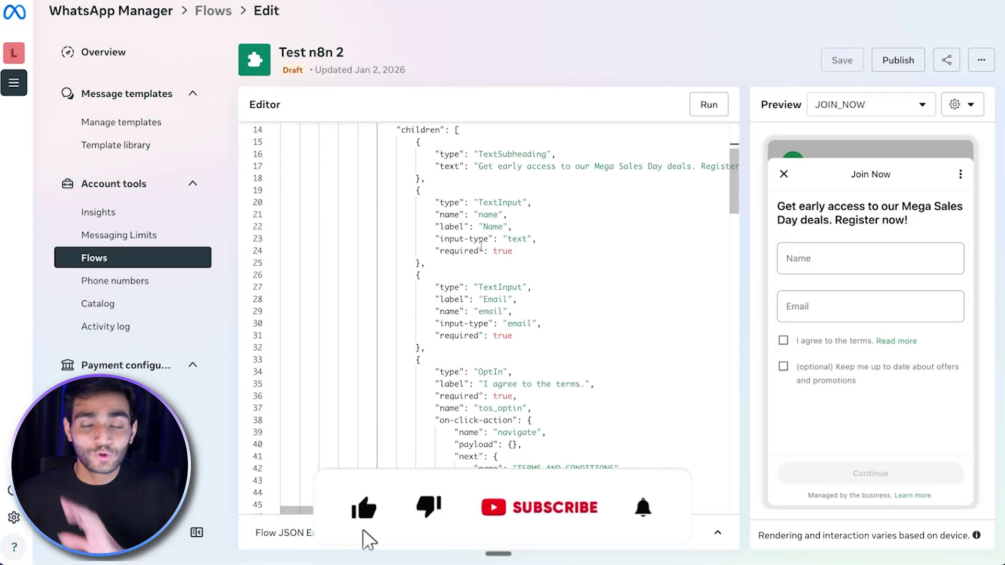
pyautogui.scroll(5, 481, 246)
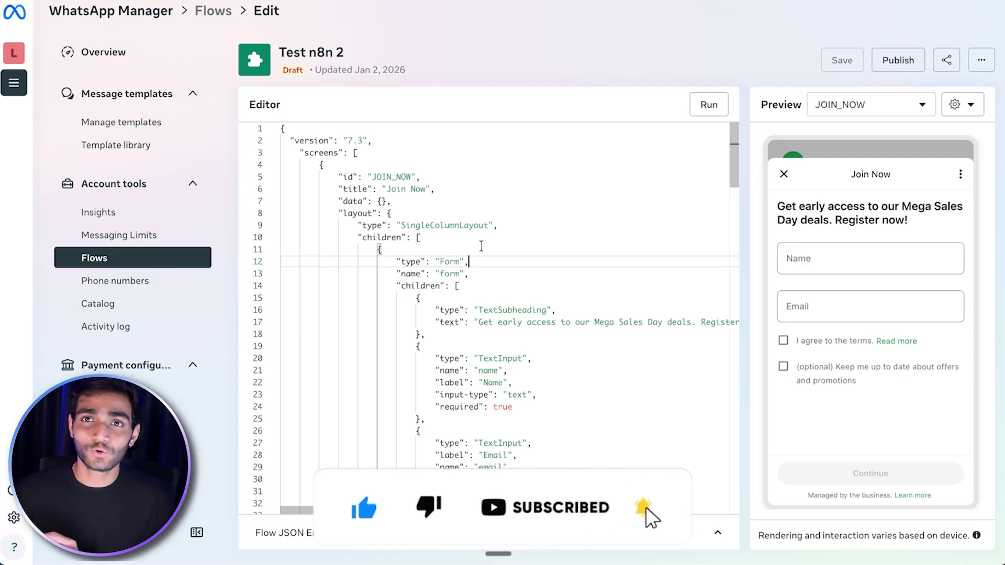
pyautogui.click(512, 224)
pyautogui.moveTo(492, 37)
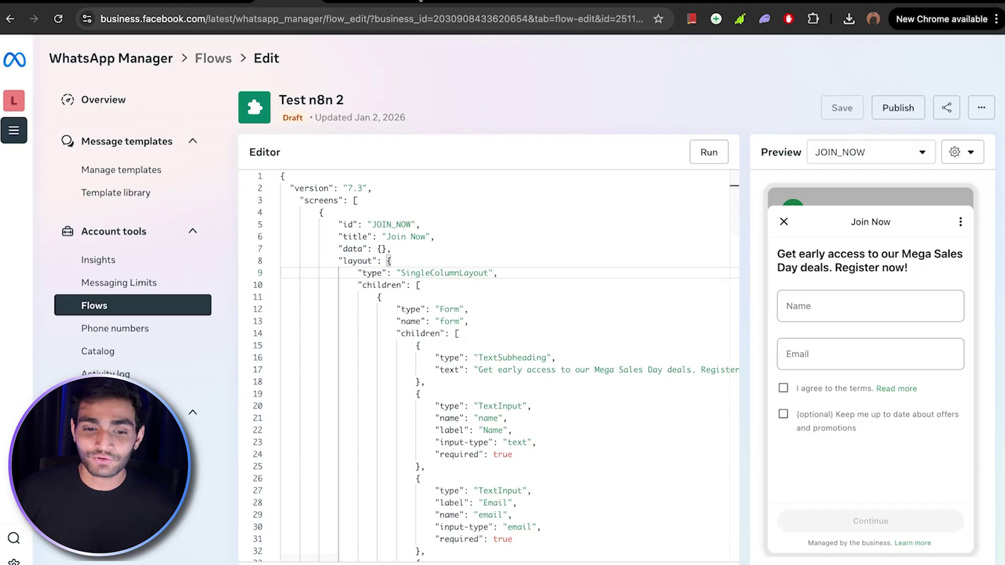
# - In the Flows Playground, change the first feedback screen's title to end in '3' and edit its heading
pyautogui.click(318, 5)
pyautogui.click(406, 22)
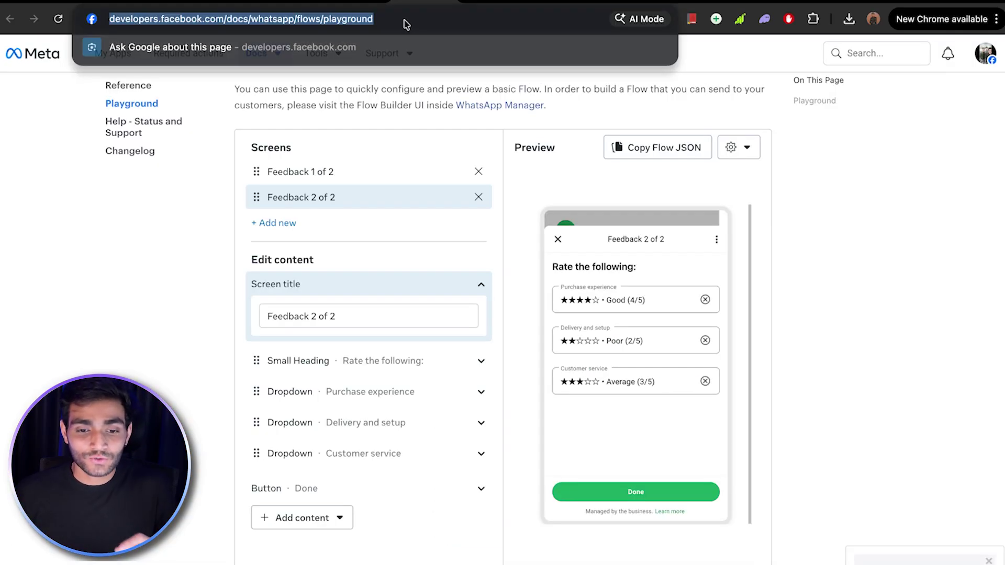
pyautogui.click(362, 221)
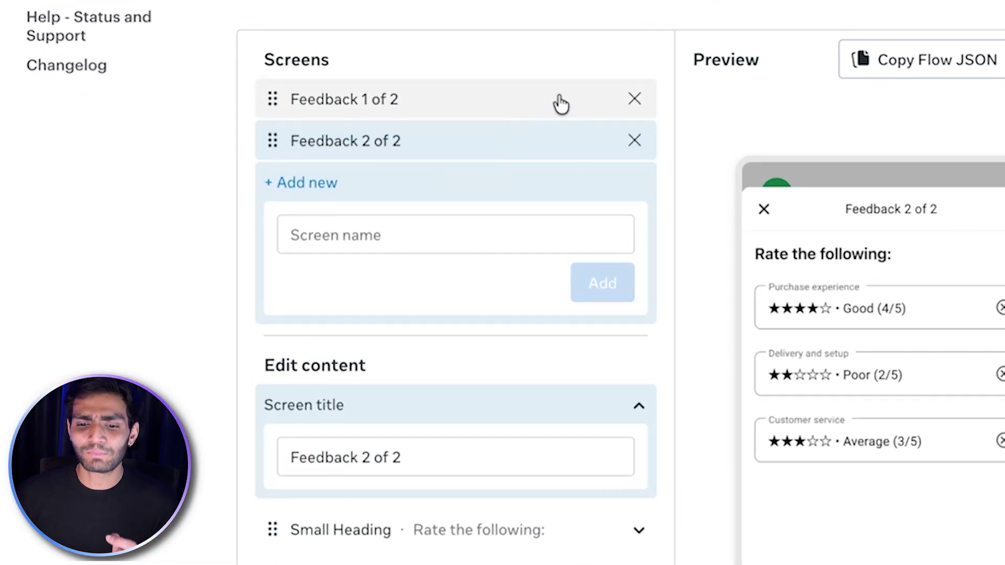
pyautogui.click(431, 173)
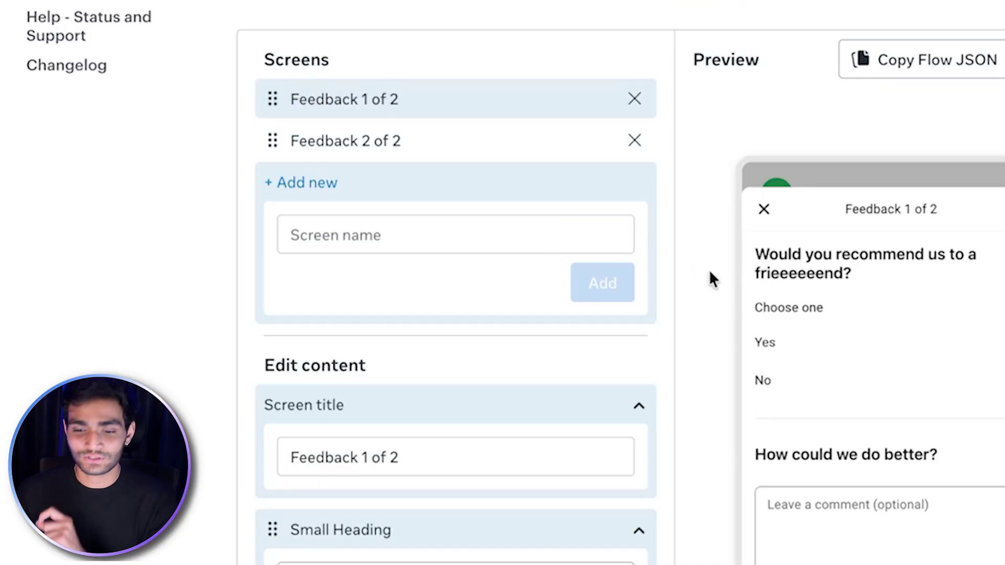
pyautogui.scroll(-3, 511, 415)
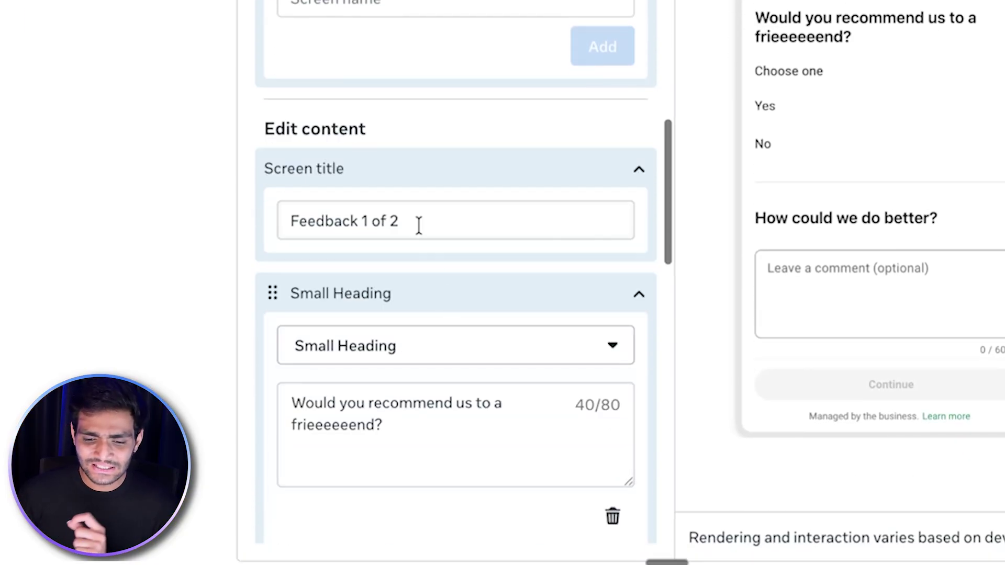
pyautogui.click(418, 226)
pyautogui.press('BackSpace')
pyautogui.write('3')
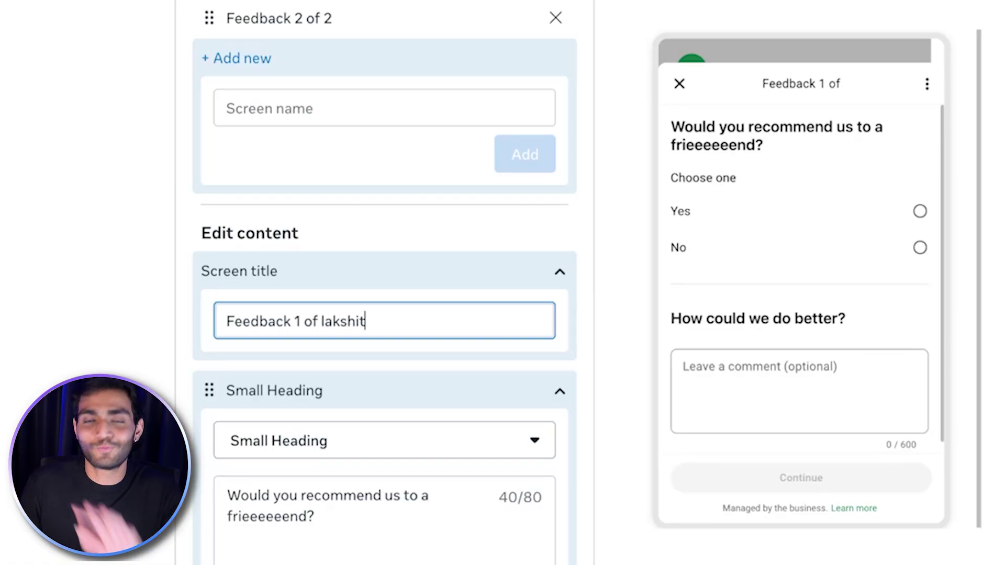
pyautogui.scroll(-2, 465, 359)
pyautogui.click(404, 452)
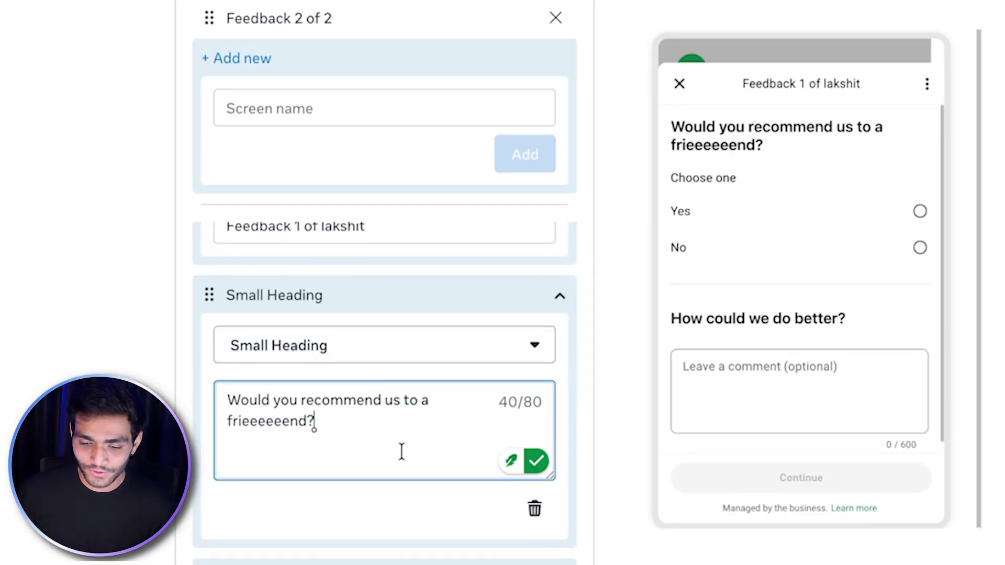
# - Browse the Add content types list and close it without adding anything
pyautogui.scroll(-5, 383, 438)
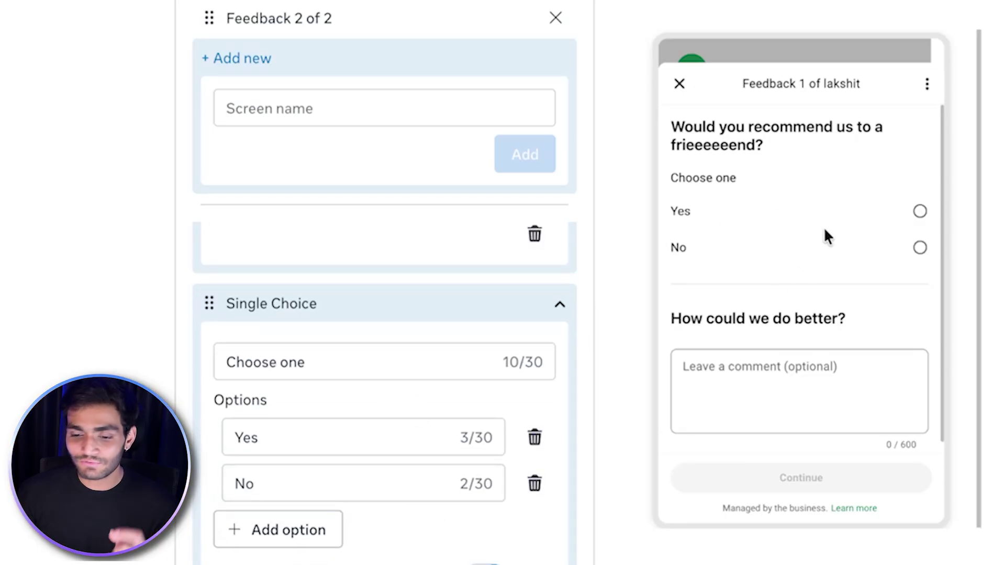
pyautogui.scroll(-5, 405, 345)
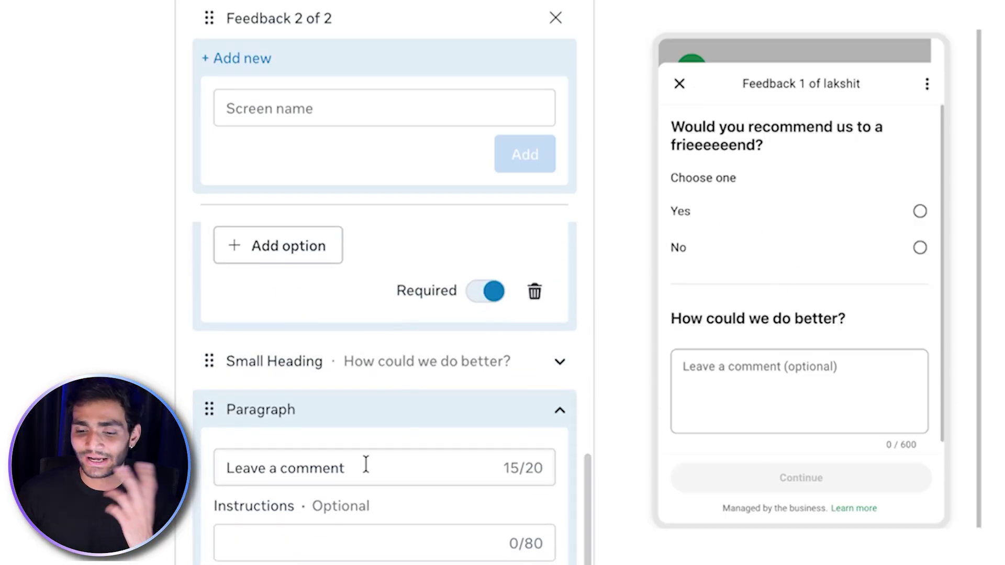
pyautogui.scroll(-5, 365, 465)
pyautogui.click(308, 431)
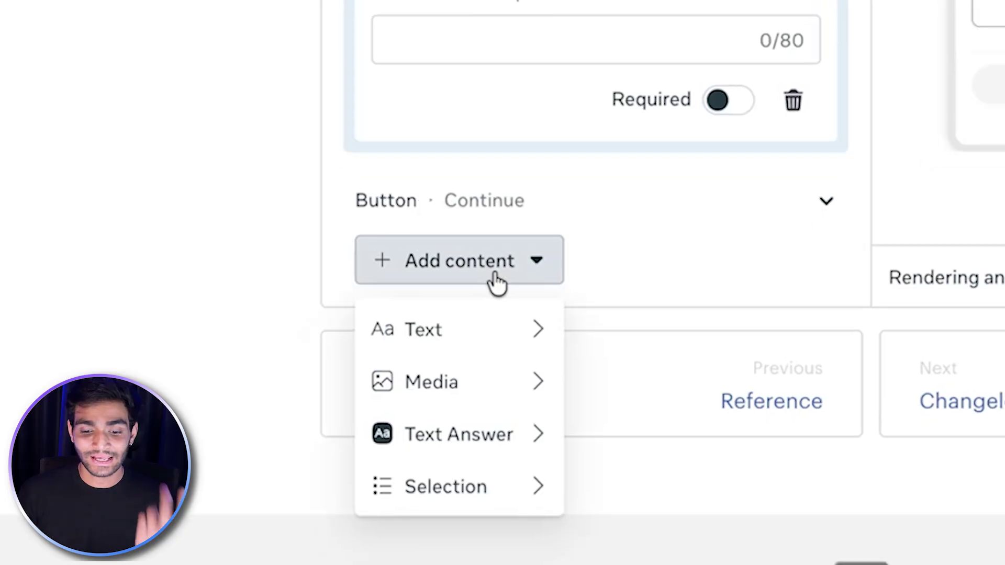
pyautogui.moveTo(496, 387)
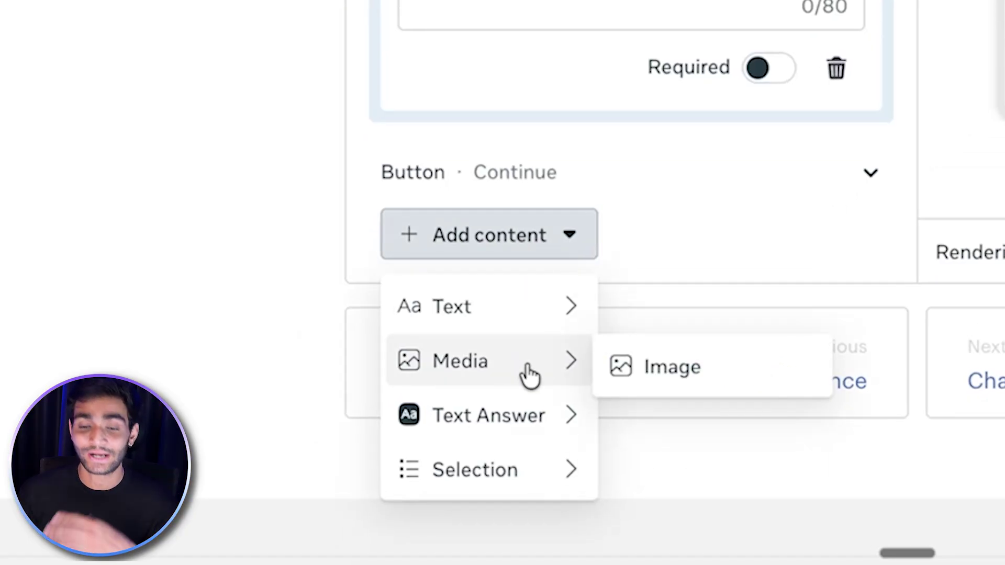
pyautogui.moveTo(527, 423)
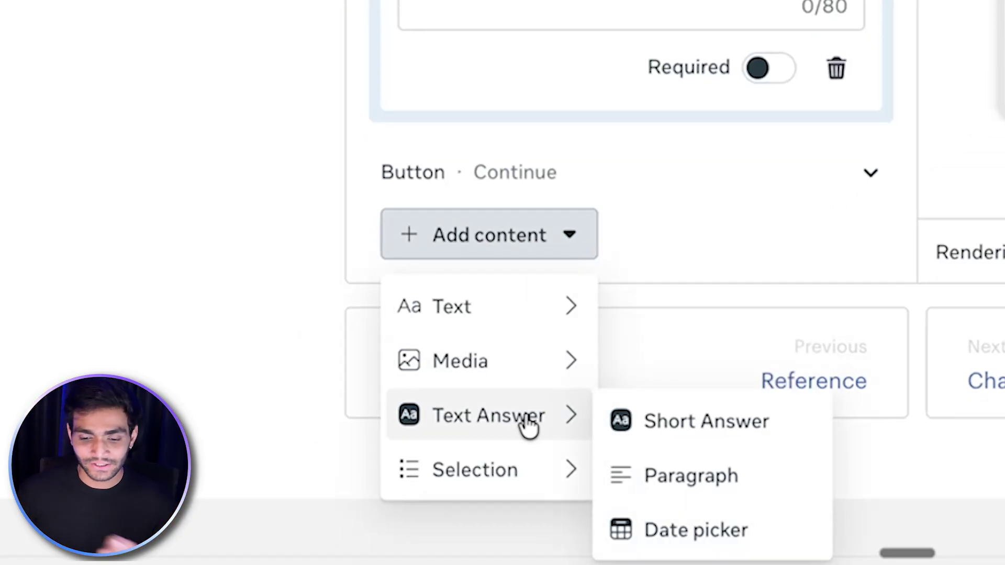
pyautogui.moveTo(536, 468)
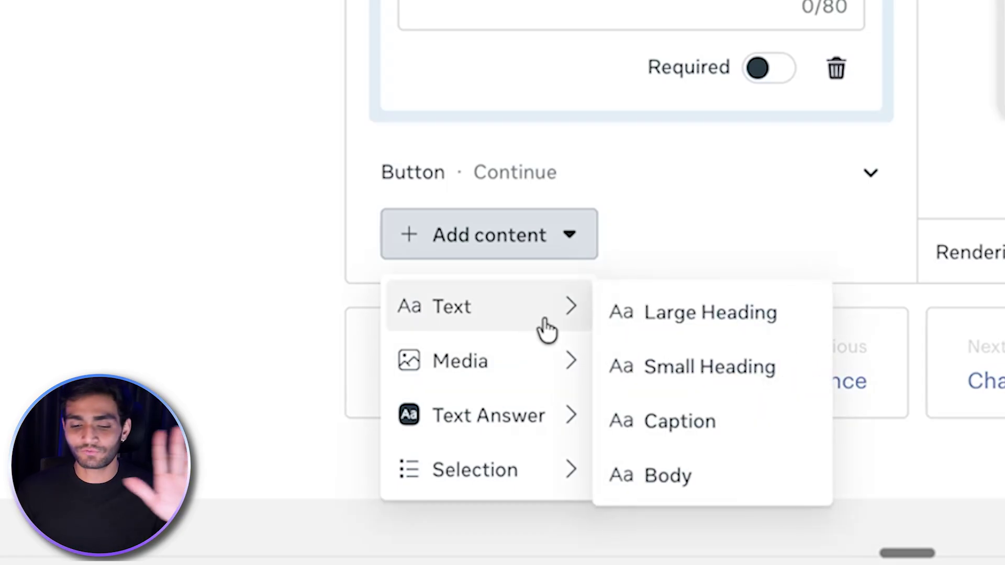
pyautogui.click(740, 209)
# - Copy the feedback flow JSON and paste it over Test n8n 2's existing JSON
pyautogui.scroll(3, 740, 209)
pyautogui.scroll(1, 740, 209)
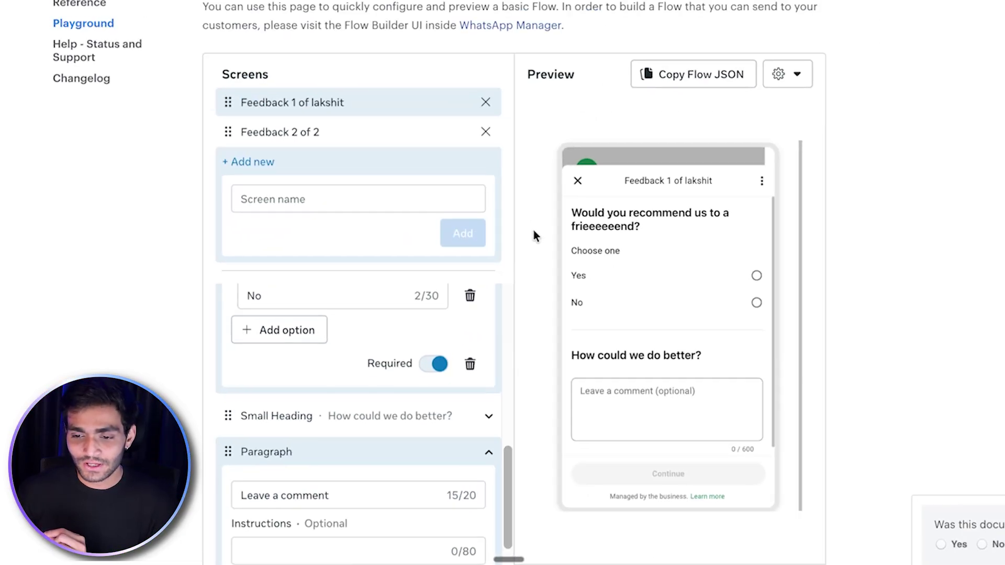
pyautogui.click(700, 74)
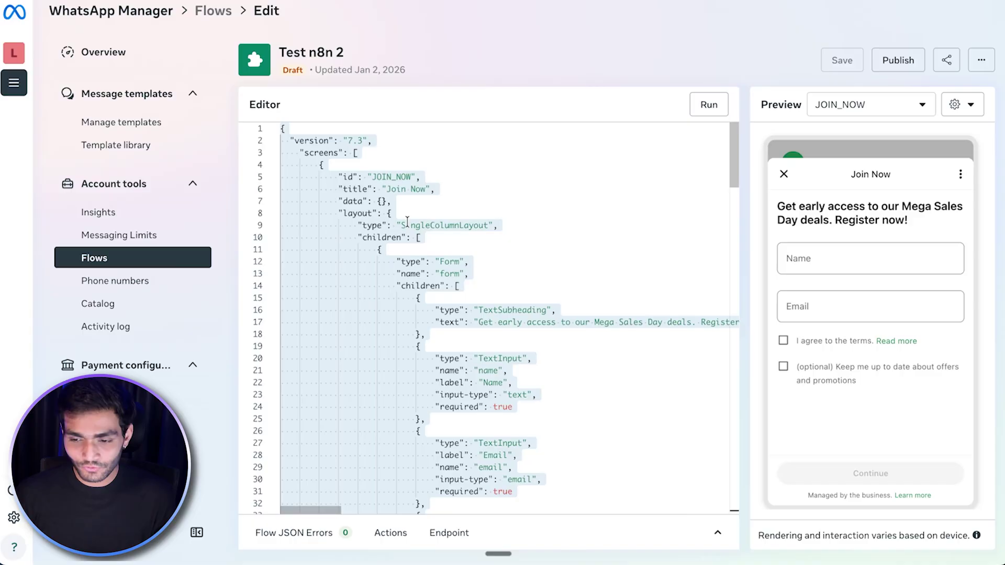
pyautogui.hotkey('ctrl', 'a')
pyautogui.hotkey('ctrl', 'v')
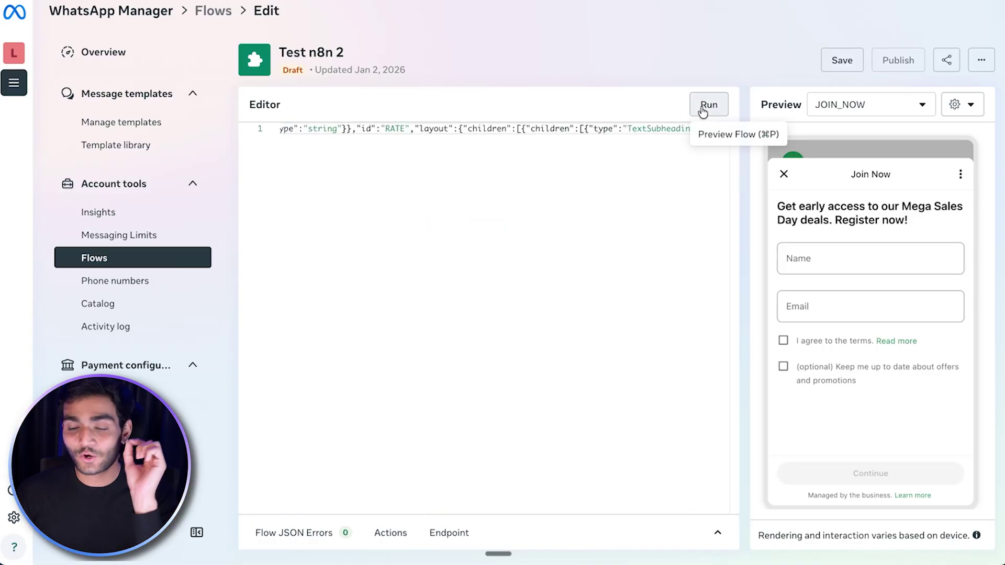
# - Run a preview of the pasted feedback flow, then look over the Service Enquiry JSON
pyautogui.click(707, 105)
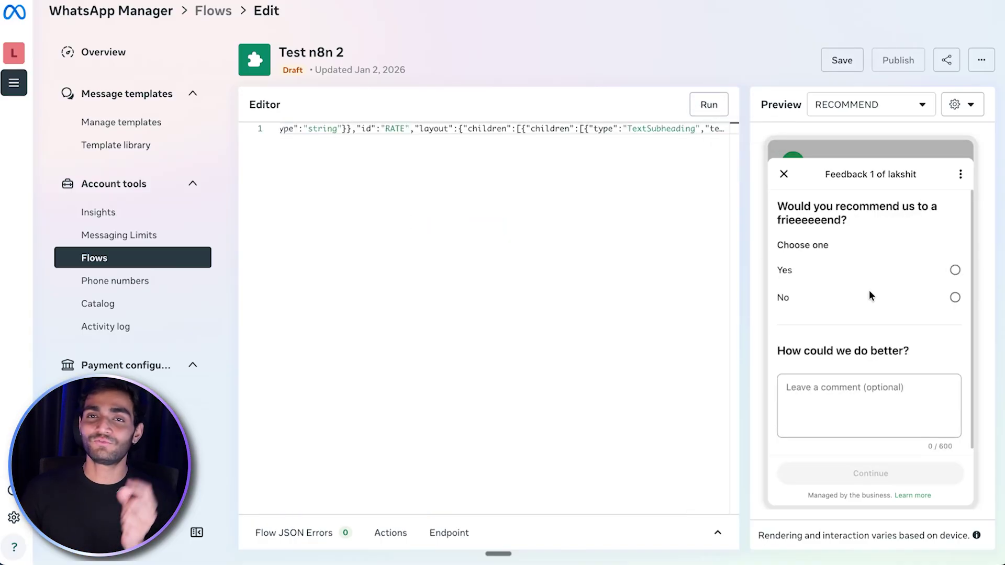
pyautogui.click(618, 214)
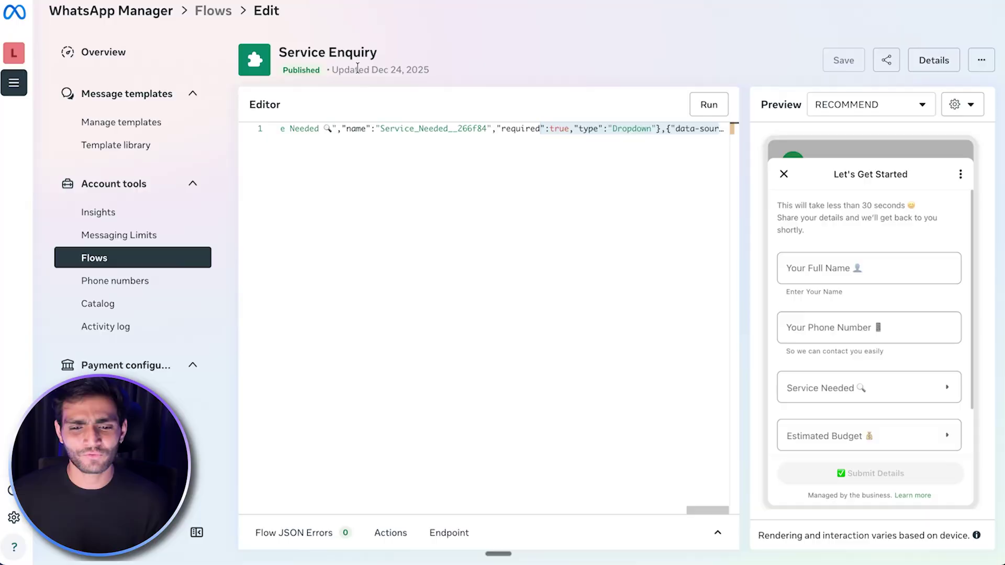
pyautogui.keyDown('shift'); pyautogui.click(423, 203); pyautogui.keyUp('shift')
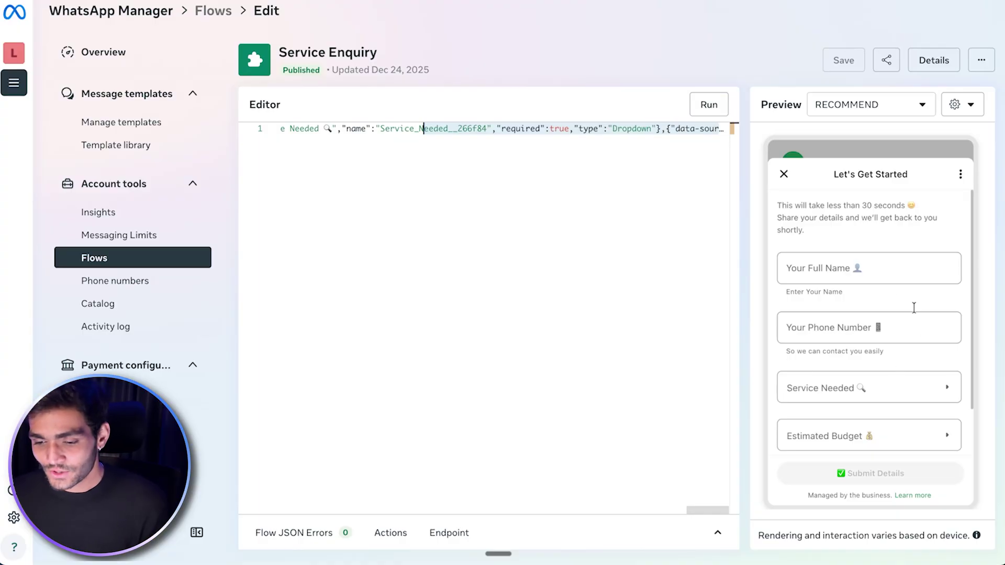
# - Try the Service Enquiry preview's Full Name, Phone Number and Service Needed fields, then go to temp.json
pyautogui.click(890, 267)
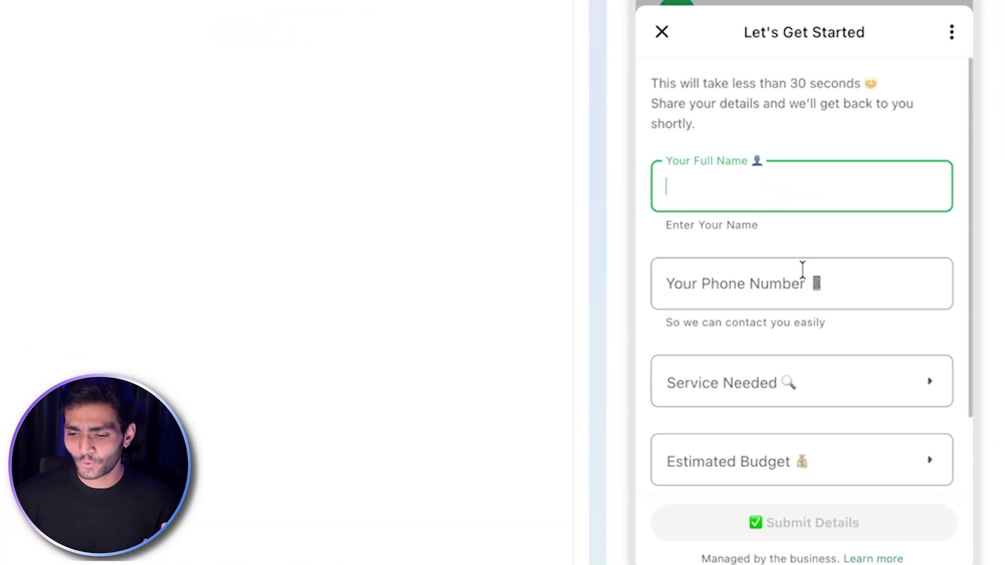
pyautogui.click(803, 269)
pyautogui.scroll(-2, 802, 269)
pyautogui.click(794, 280)
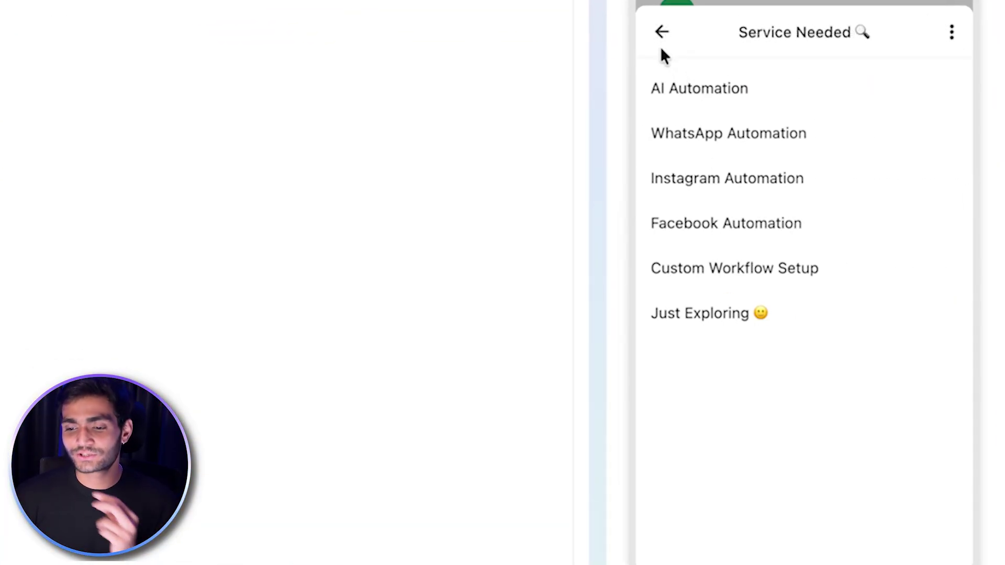
pyautogui.click(662, 35)
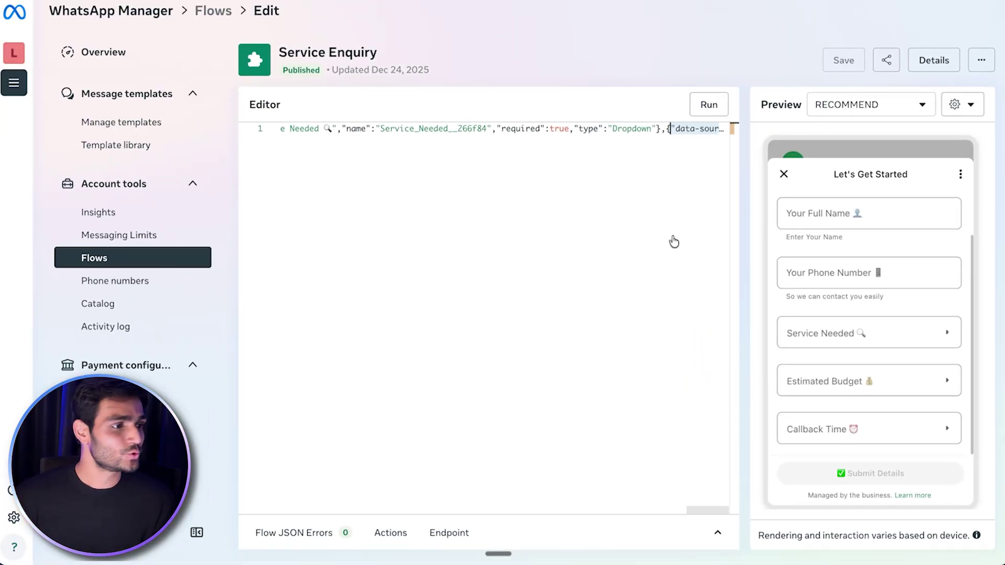
pyautogui.press('super+Tab')
pyautogui.click(541, 240)
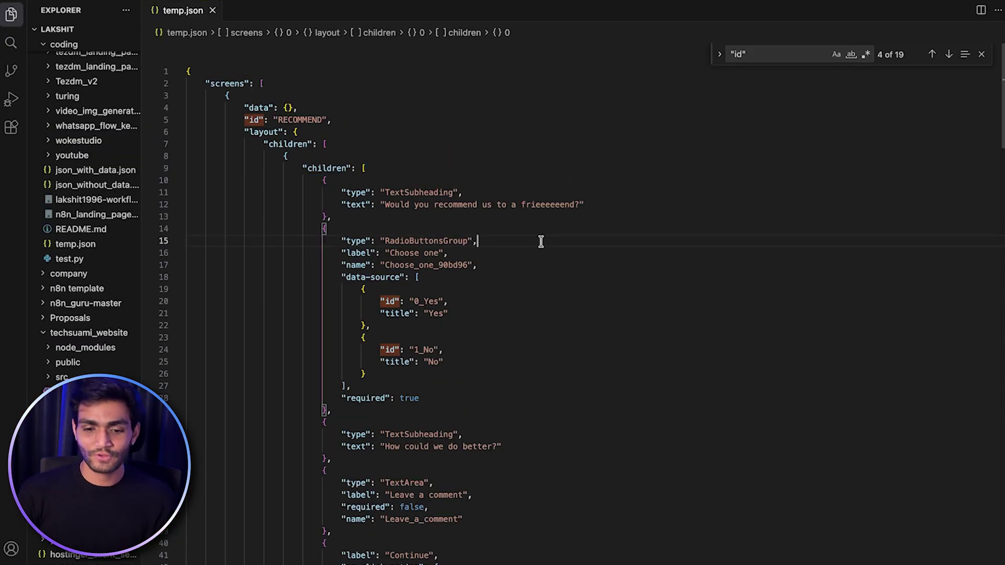
pyautogui.scroll(-3, 541, 241)
pyautogui.moveTo(376, 229); pyautogui.dragTo(465, 229)
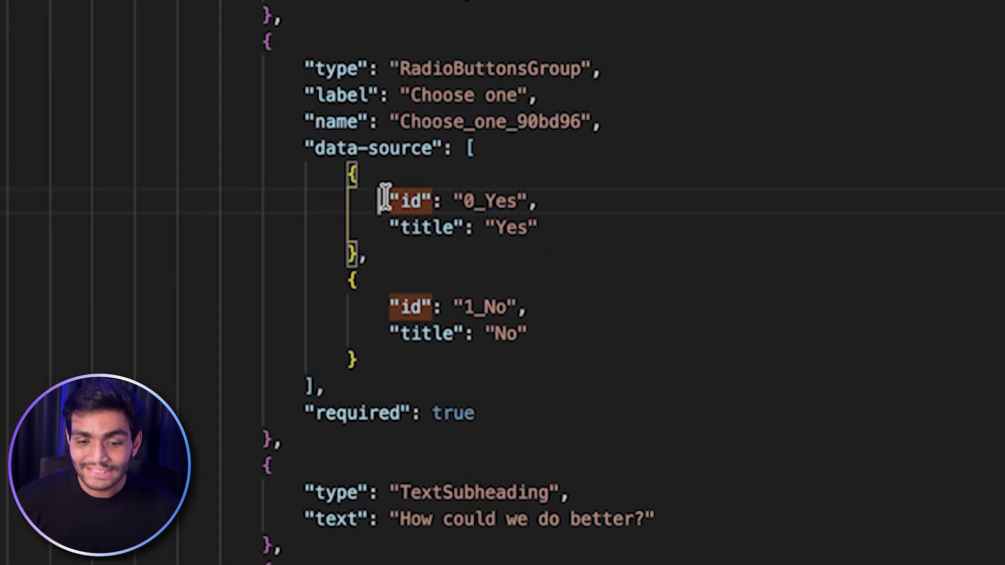
pyautogui.click(587, 207)
pyautogui.moveTo(587, 207); pyautogui.dragTo(390, 200)
pyautogui.click(633, 295)
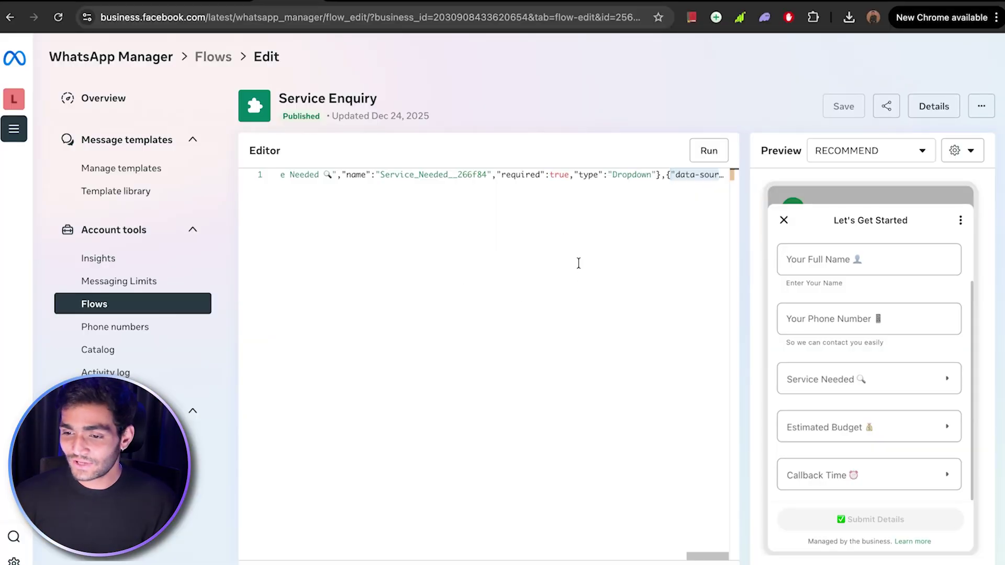
# - Start sending Service Enquiry as a test from the second sender number, then close the dialog unsent
pyautogui.click(578, 263)
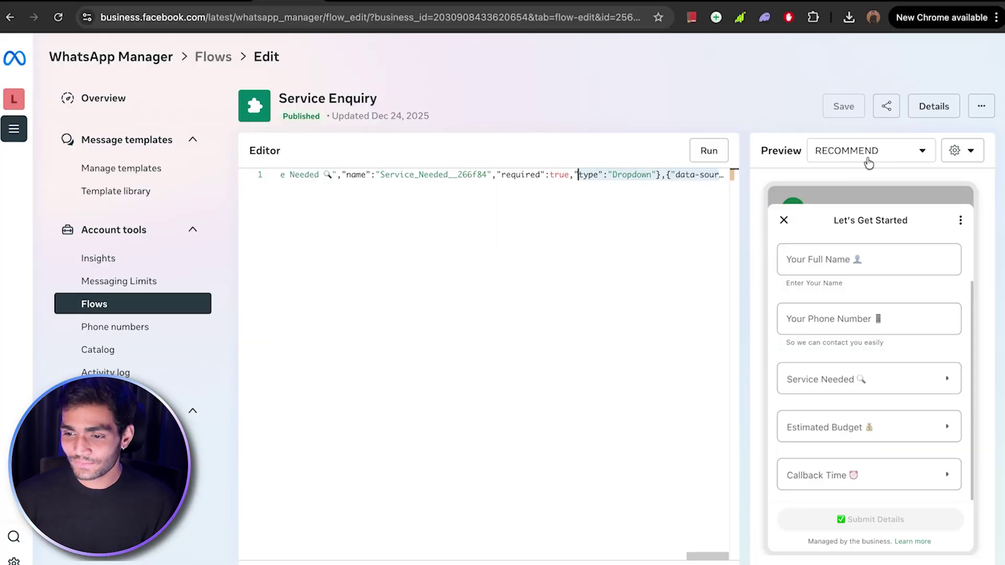
pyautogui.click(978, 111)
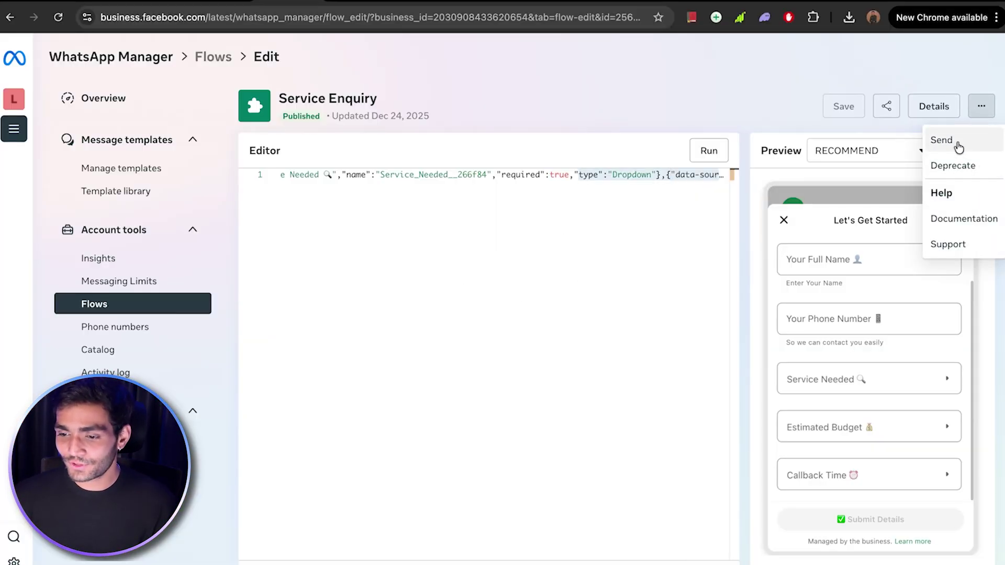
pyautogui.click(942, 141)
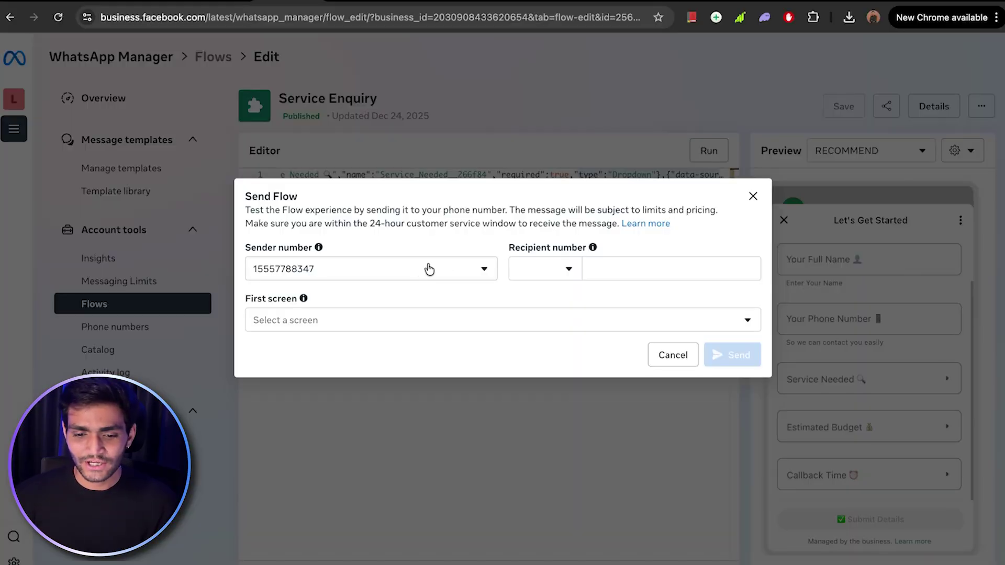
pyautogui.click(429, 270)
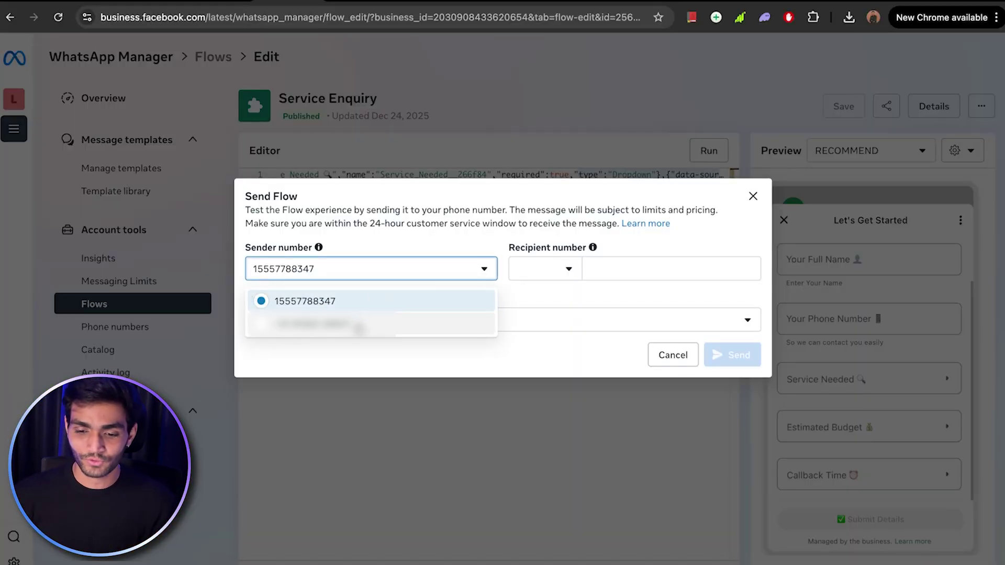
pyautogui.click(359, 326)
pyautogui.click(643, 264)
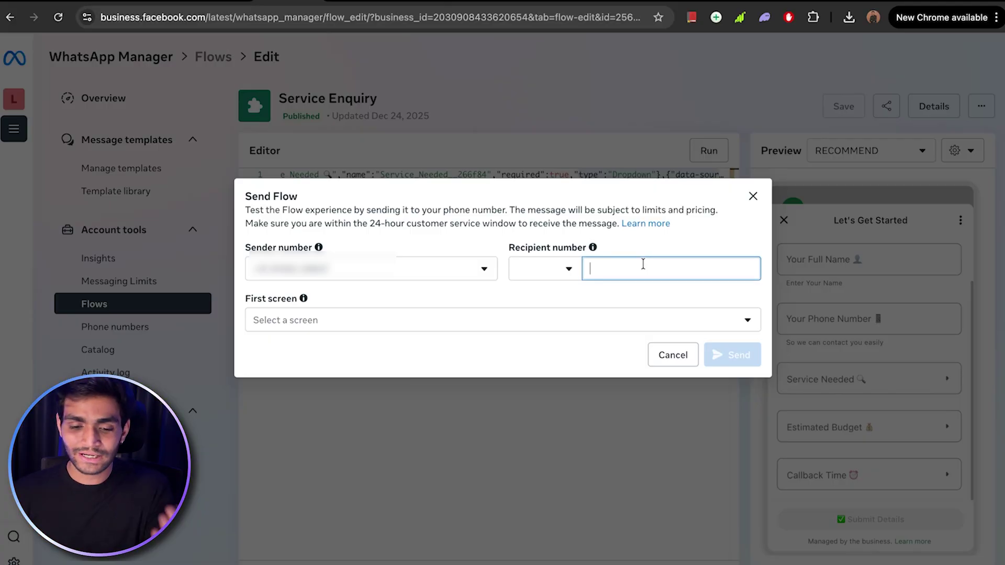
pyautogui.click(384, 325)
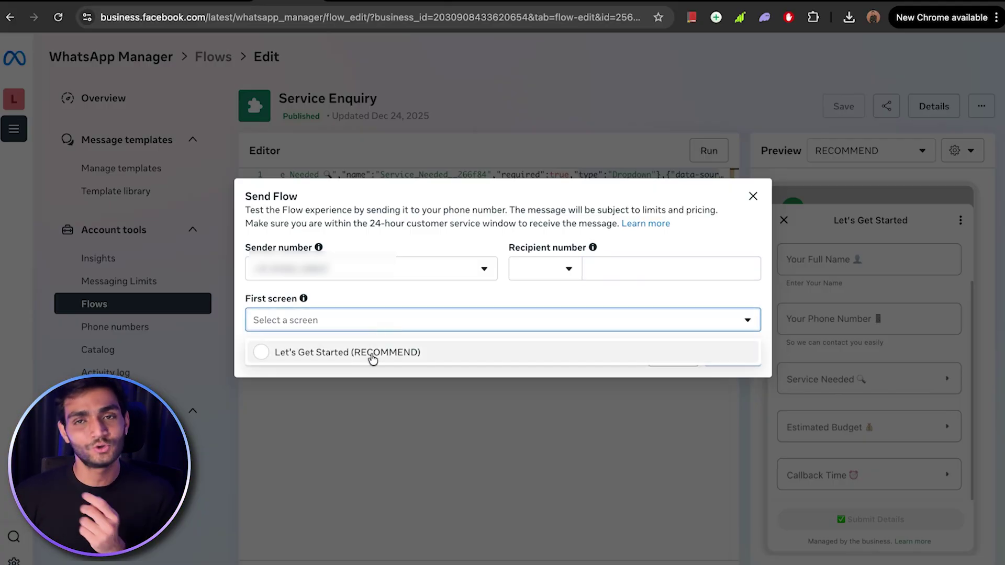
pyautogui.click(455, 303)
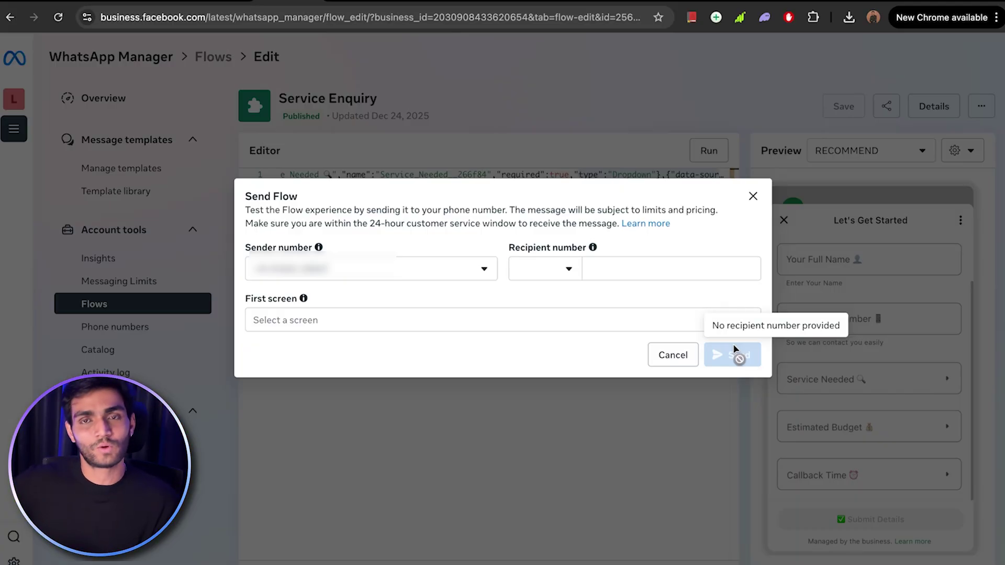
pyautogui.click(752, 195)
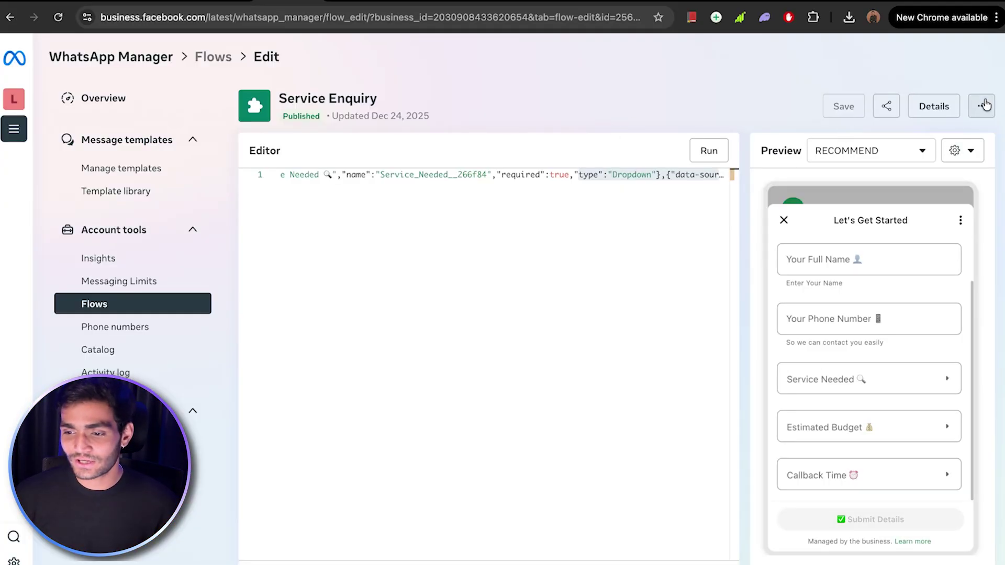
# - Dismiss the flow's extra options and return to the list of all flows
pyautogui.click(983, 109)
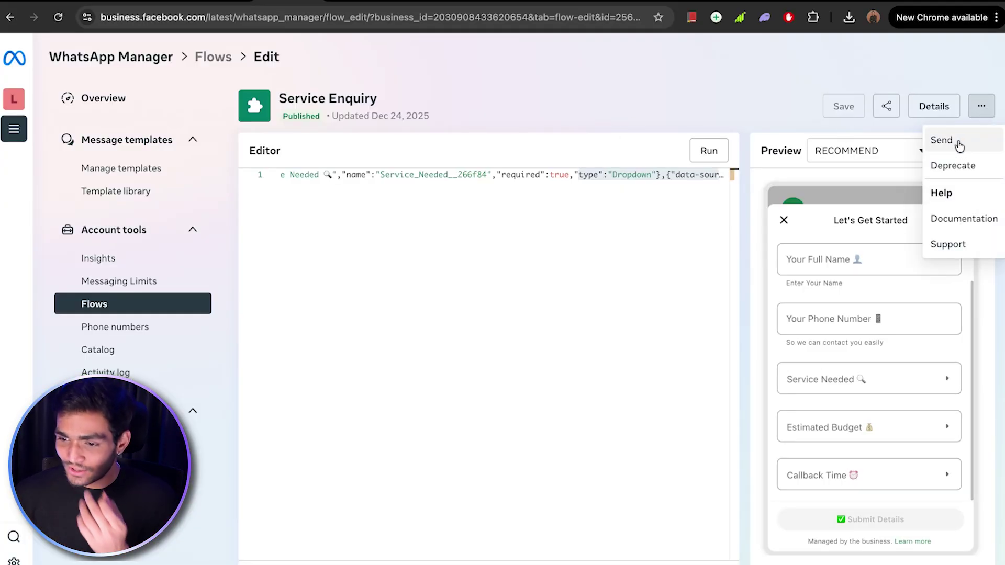
pyautogui.click(879, 136)
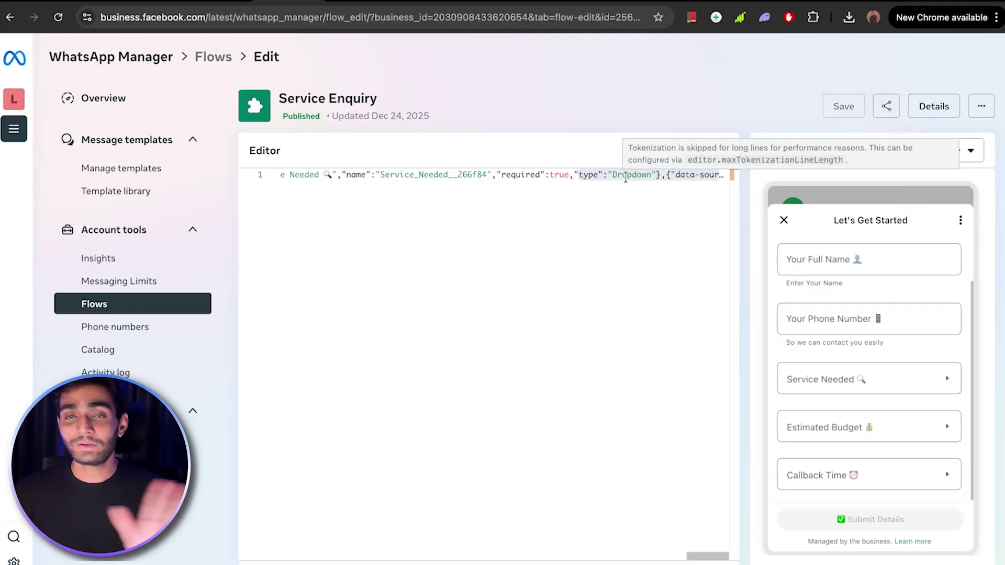
pyautogui.click(214, 58)
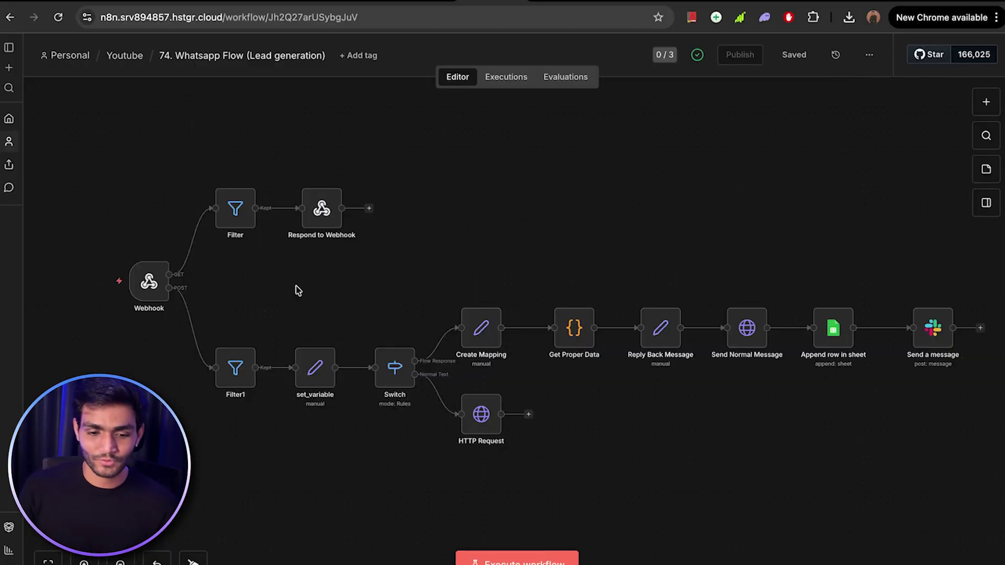
# - Select the Webhook, Filter and Respond to Webhook nodes, then briefly inspect the Webhook node's settings
pyautogui.moveTo(381, 151); pyautogui.dragTo(117, 344)
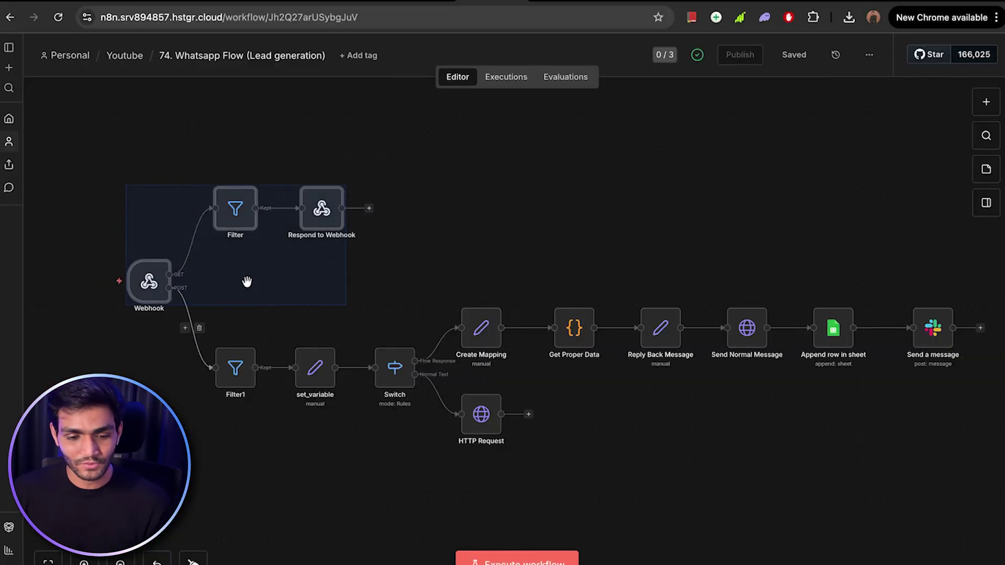
pyautogui.click(219, 301)
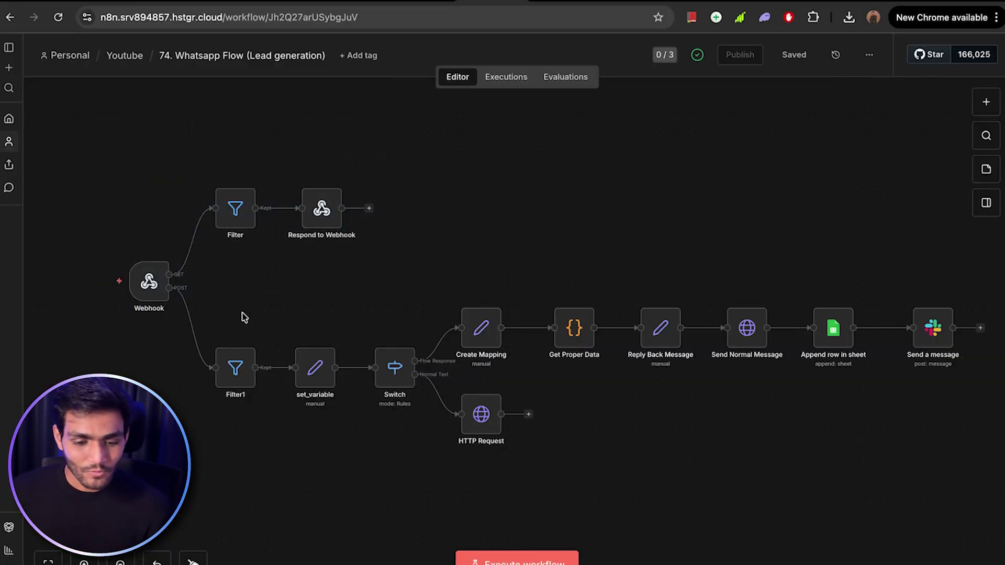
pyautogui.doubleClick(157, 283)
pyautogui.press('Escape')
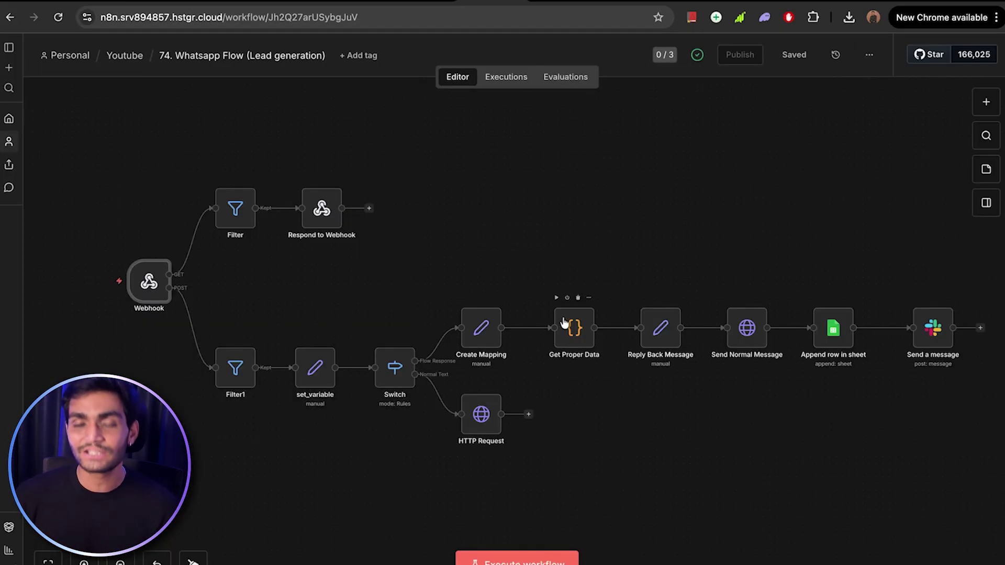
# - Unpublish the Lead generation workflow, confirm it, and open the Webhook node's settings
pyautogui.click(866, 53)
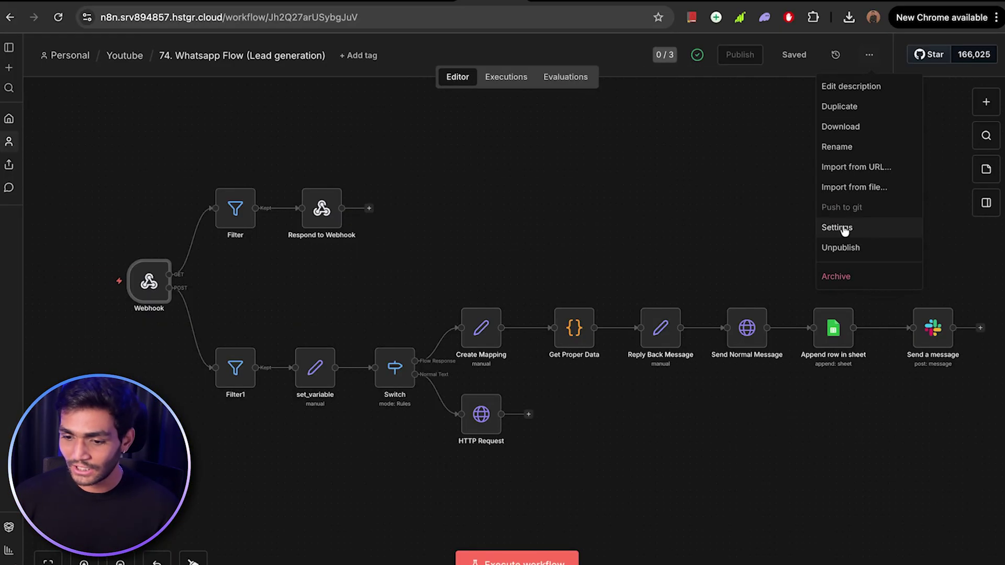
pyautogui.click(848, 247)
pyautogui.click(623, 330)
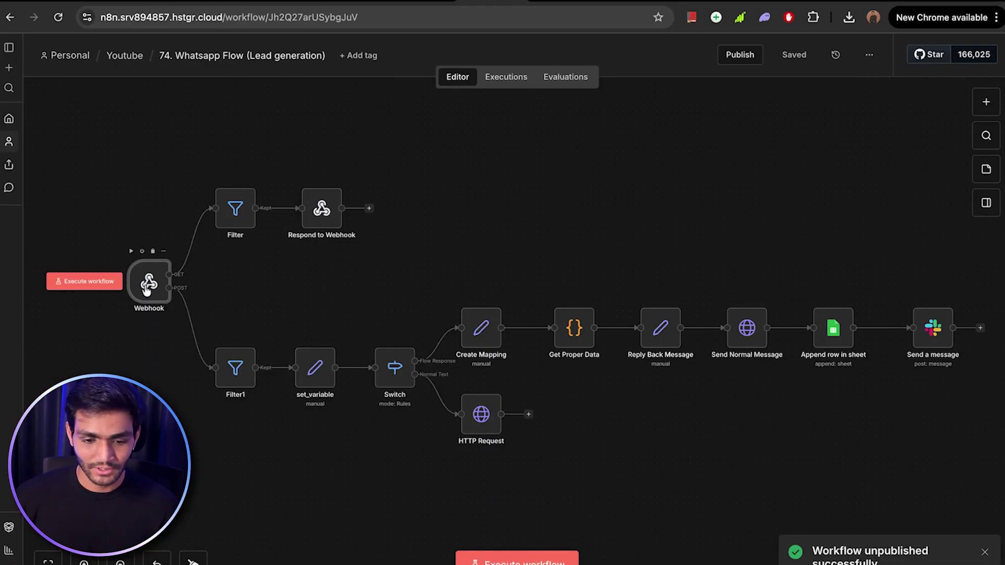
pyautogui.doubleClick(147, 291)
# - Set Meta's Callback URL to the copied n8n webhook test URL and enter a verify token
pyautogui.click(459, 174)
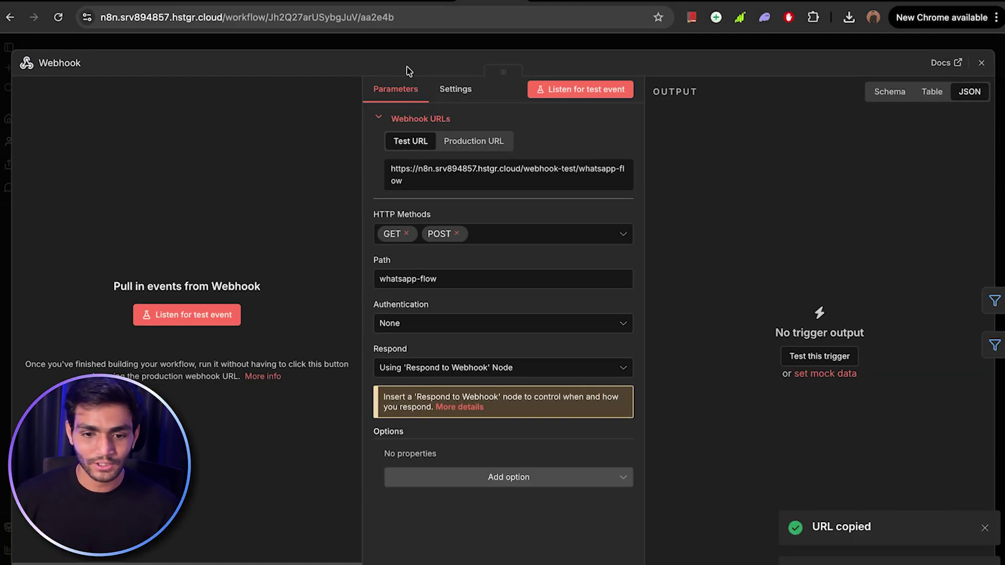
pyautogui.hotkey('ctrl', 'Tab')
pyautogui.click(478, 271)
pyautogui.hotkey('ctrl', 'a')
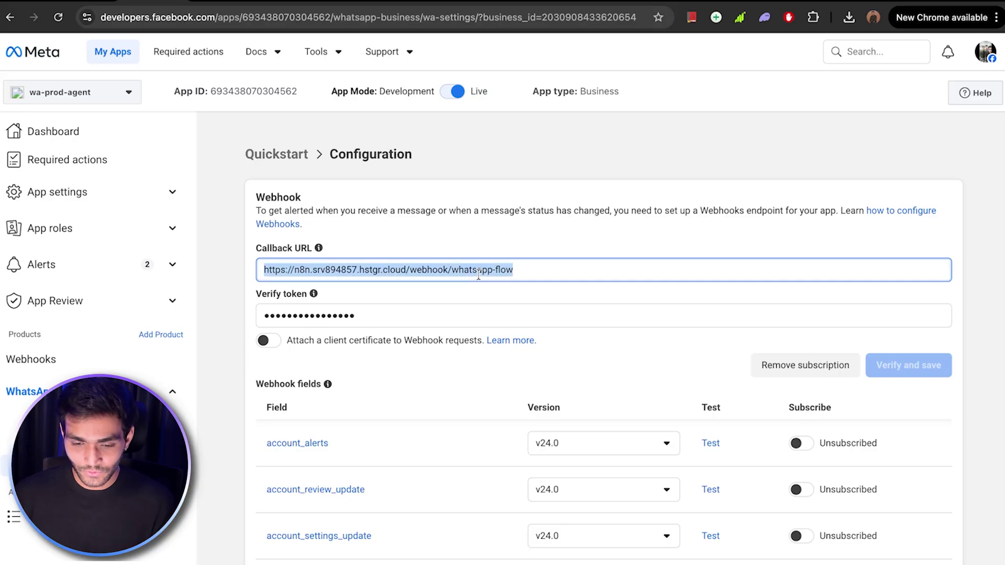
pyautogui.hotkey('ctrl', 'v')
pyautogui.press('Tab')
# - Start n8n listening for a test event, verify and save the callback, and confirm n8n received it
pyautogui.click(497, 3)
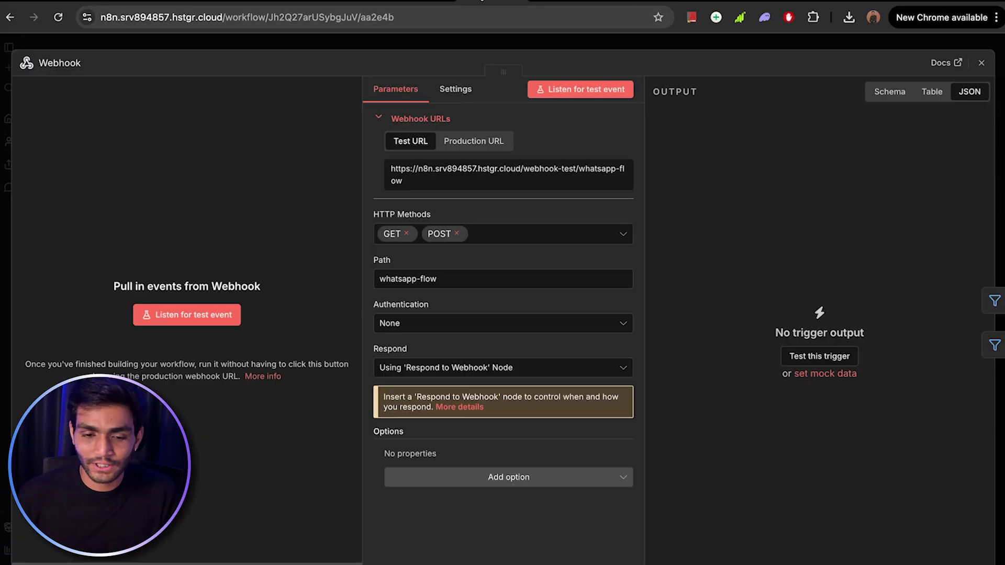
pyautogui.press('Escape')
pyautogui.click(484, 558)
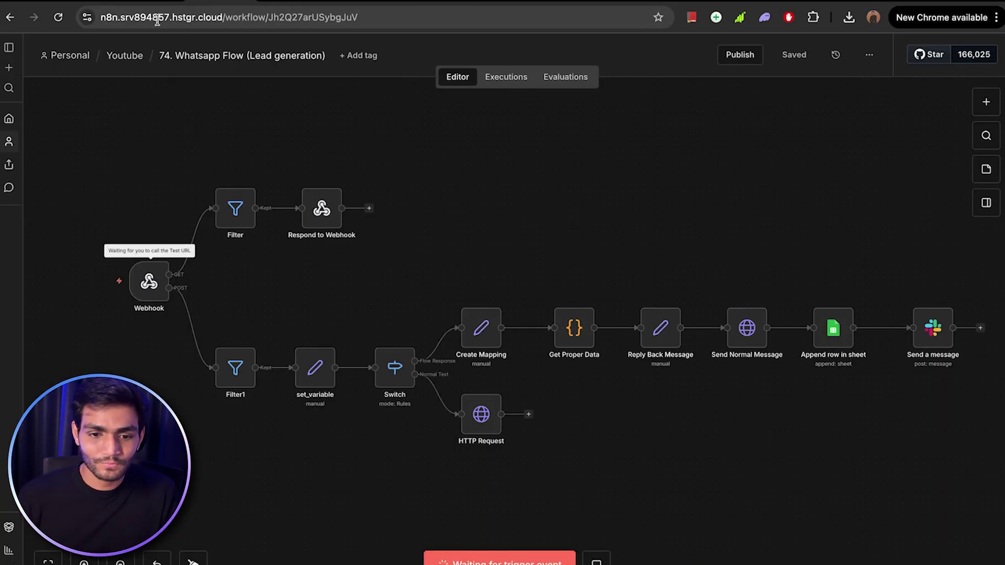
pyautogui.hotkey('ctrl', 'Tab')
pyautogui.click(915, 373)
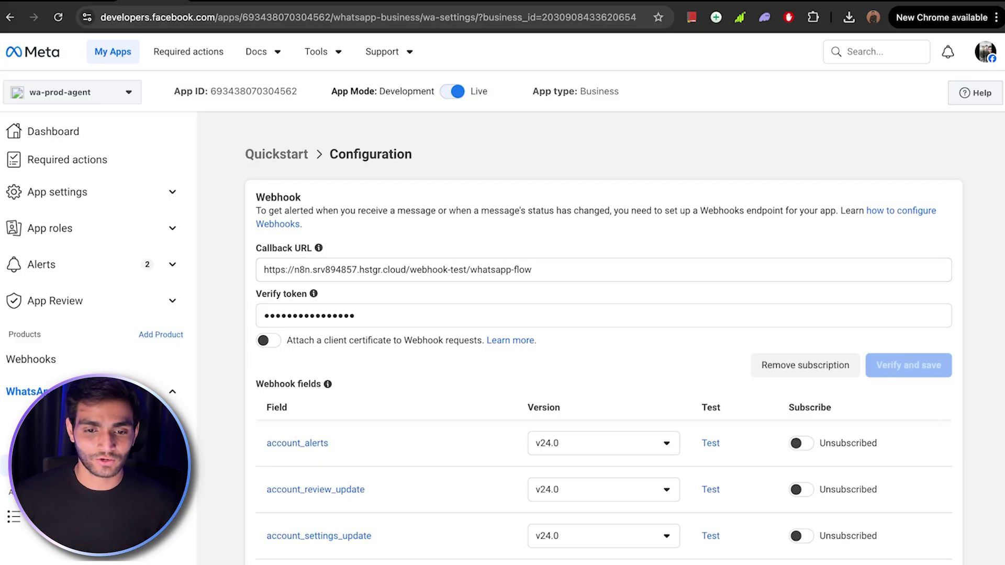
pyautogui.hotkey('ctrl', 'shift', 'Tab')
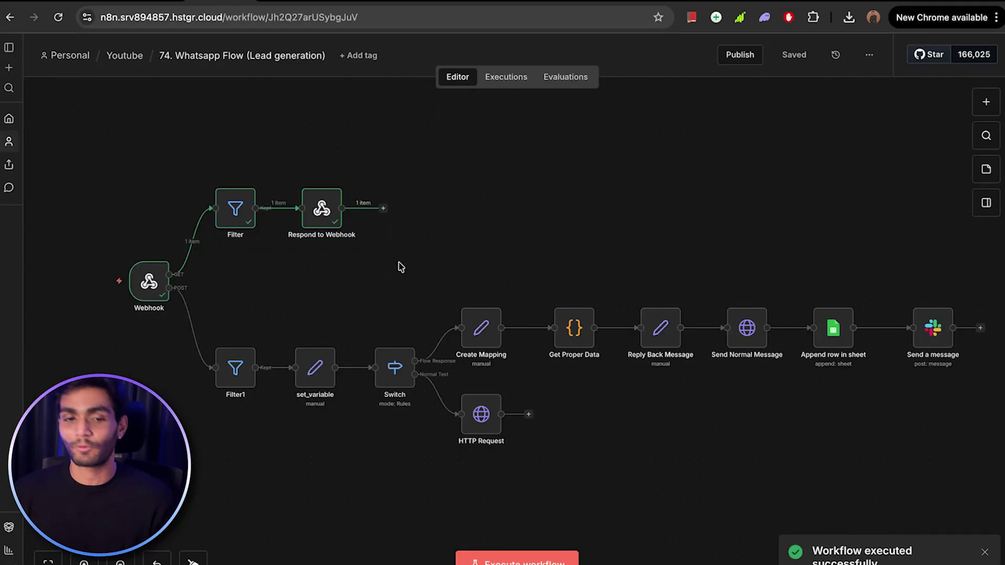
pyautogui.hotkey('ctrl', 'Tab')
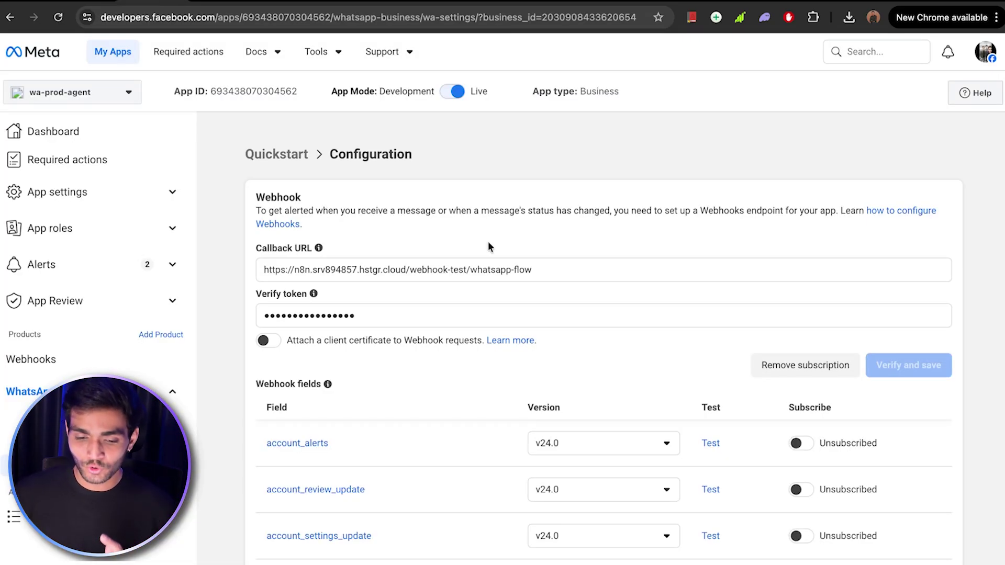
# - Scroll through the webhook fields to check the flows and messages subscriptions
pyautogui.scroll(-5, 487, 246)
pyautogui.scroll(-2, 422, 192)
pyautogui.scroll(-3, 422, 192)
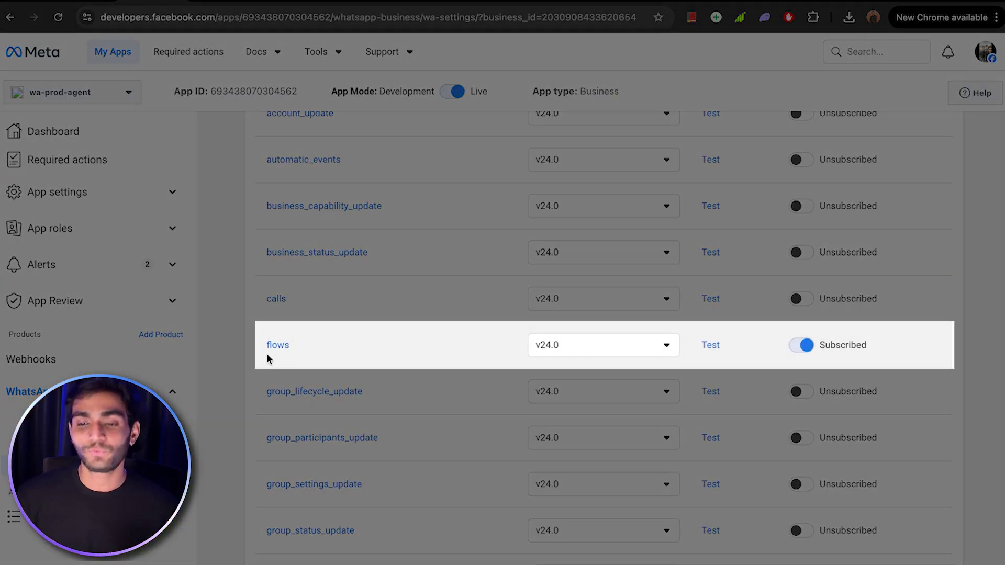
pyautogui.scroll(-7, 287, 366)
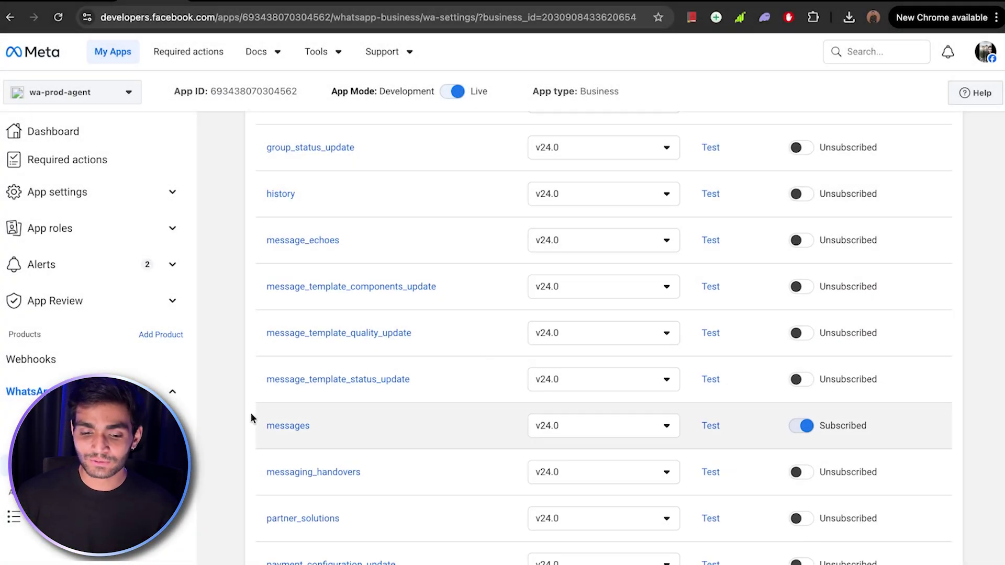
pyautogui.scroll(5, 277, 404)
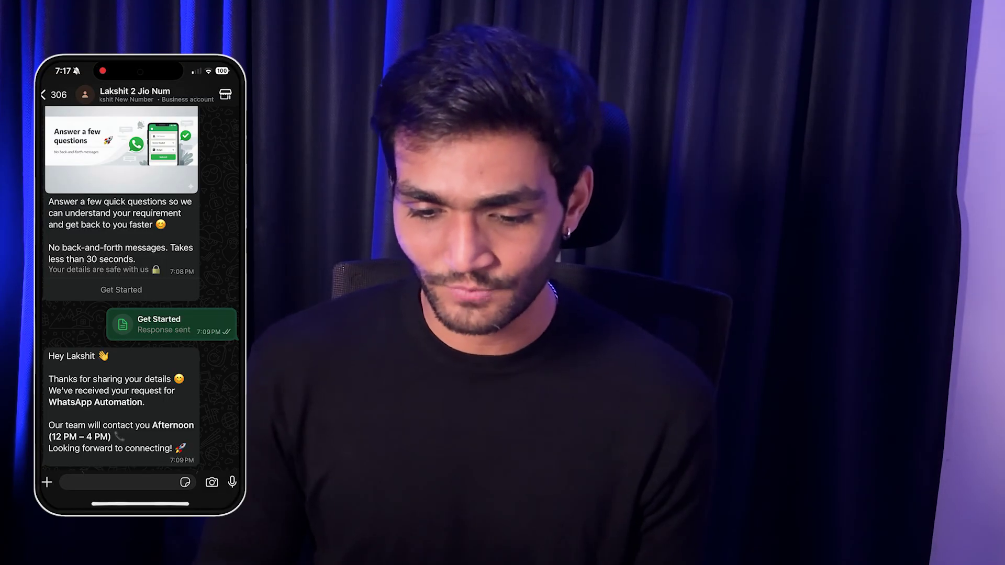
# - Send 'Hello' in the business chat, view the invitation reply, and open n8n's Filter1 node
pyautogui.click(120, 482)
pyautogui.write('Hello')
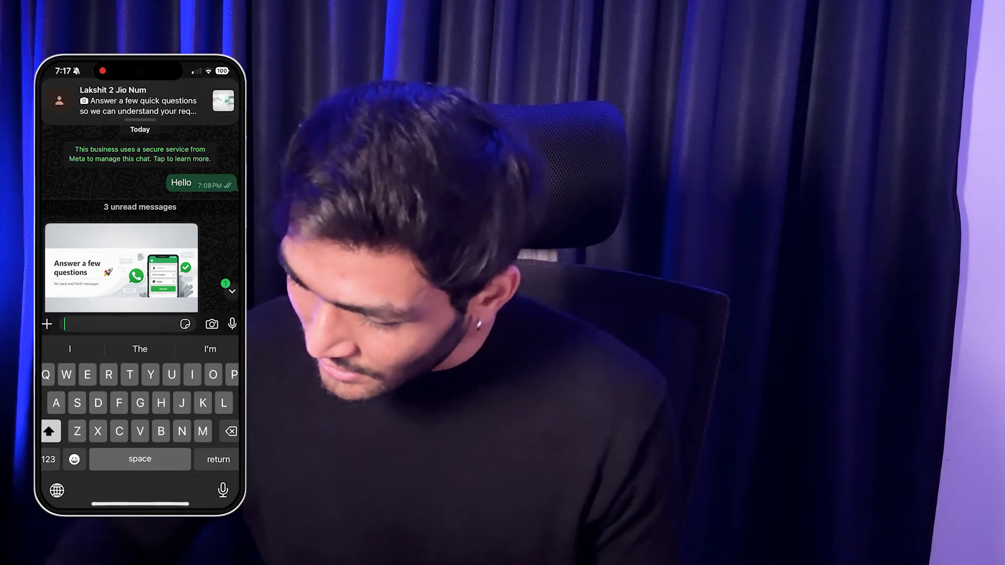
pyautogui.scroll(-3, 140, 236)
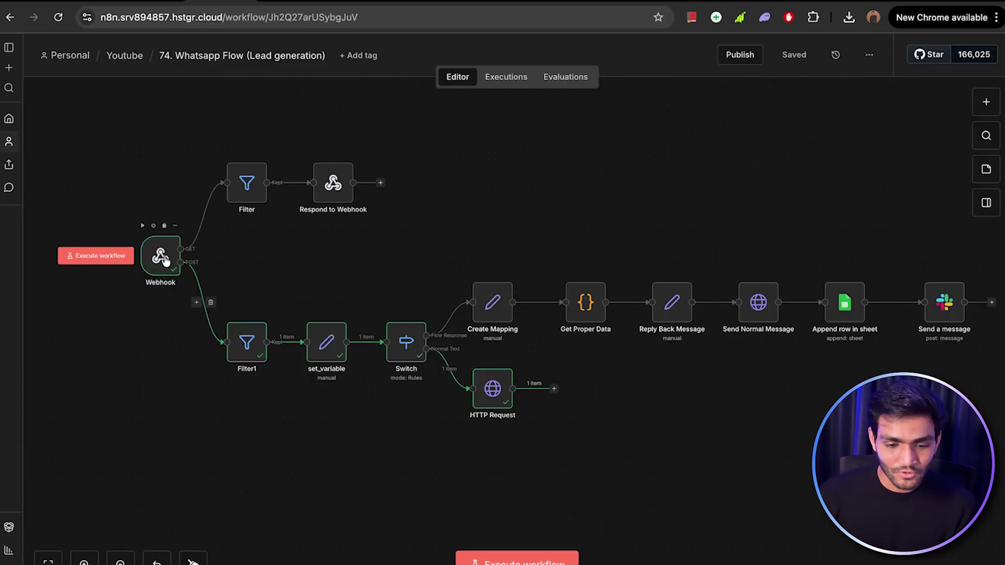
pyautogui.doubleClick(253, 337)
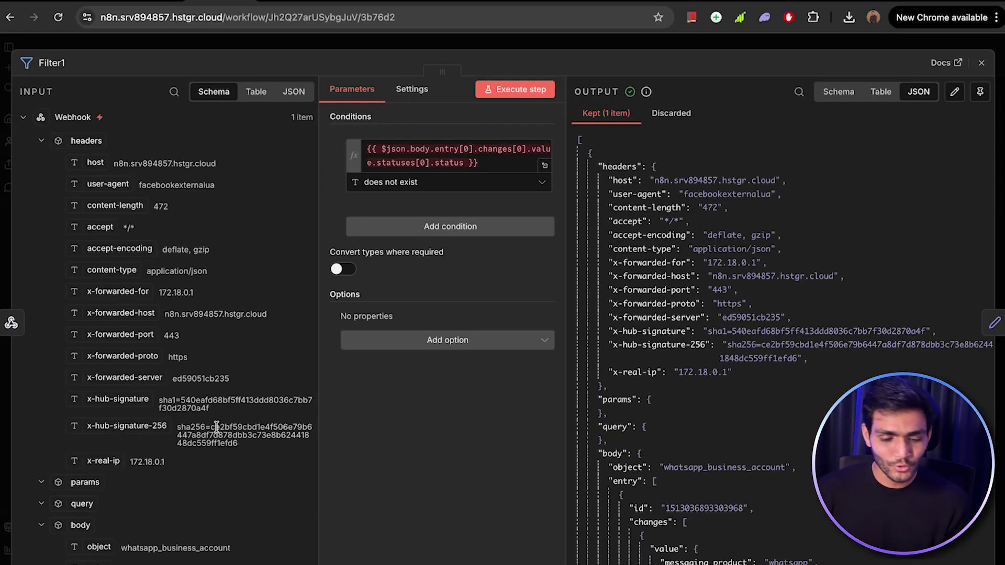
# - Inspect Filter1's incoming webhook data, then open set_variable and select the phone_number_id field name
pyautogui.scroll(-8, 217, 426)
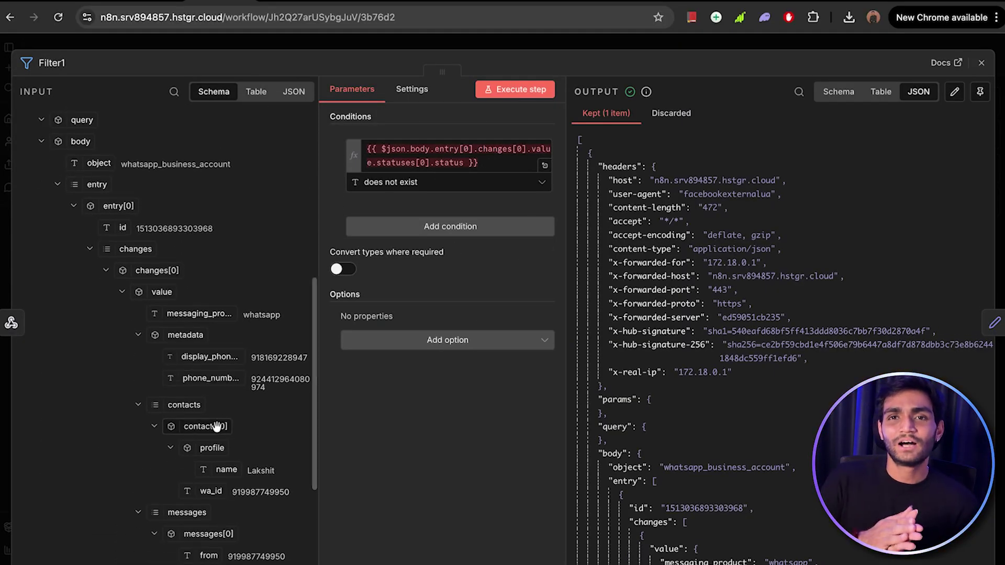
pyautogui.click(541, 45)
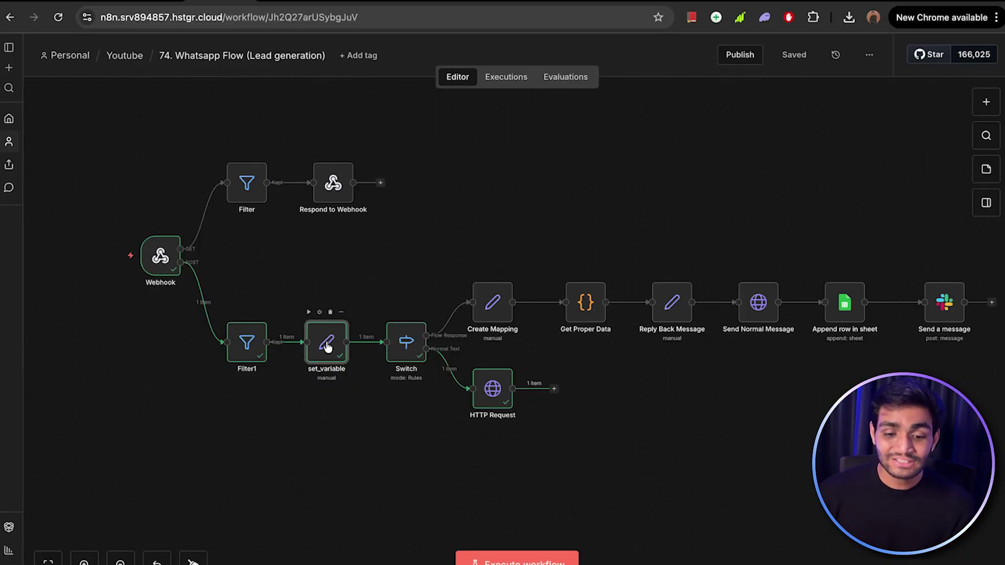
pyautogui.doubleClick(331, 339)
pyautogui.click(469, 217)
pyautogui.moveTo(451, 126); pyautogui.dragTo(267, 133)
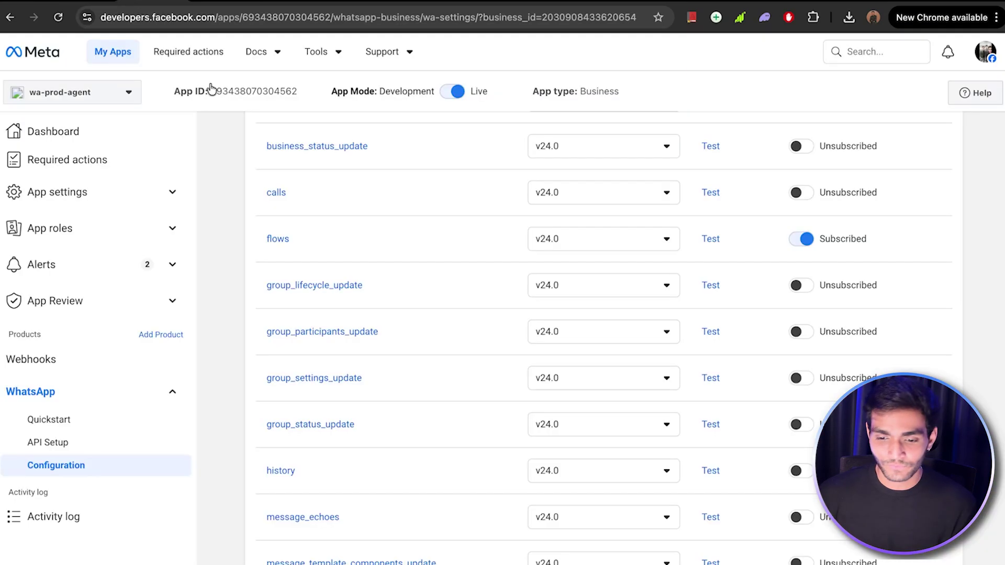
# - On WhatsApp API Setup, pick the business sending number to see its Phone number ID and account ID
pyautogui.click(82, 444)
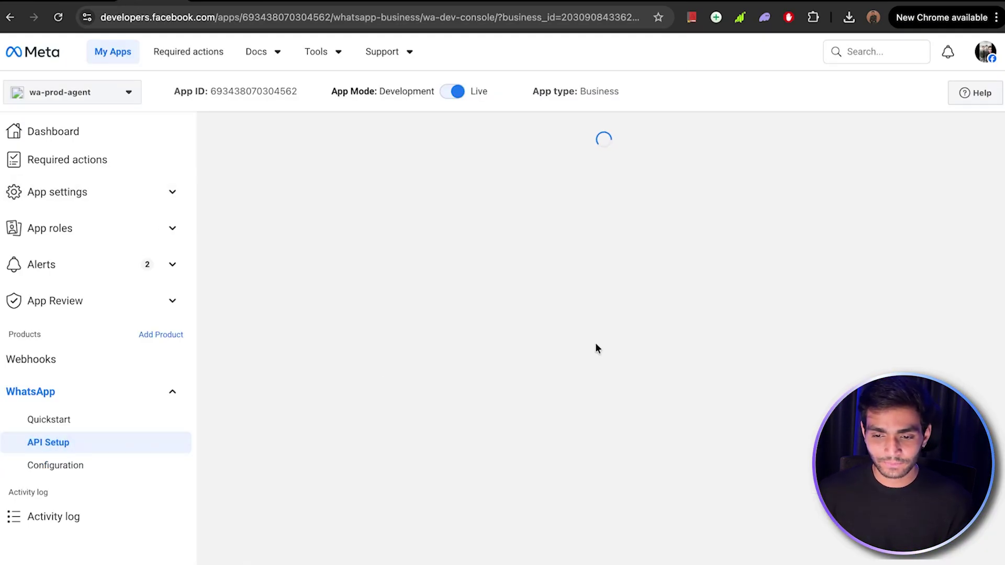
pyautogui.click(416, 473)
pyautogui.click(416, 361)
pyautogui.scroll(-2, 416, 422)
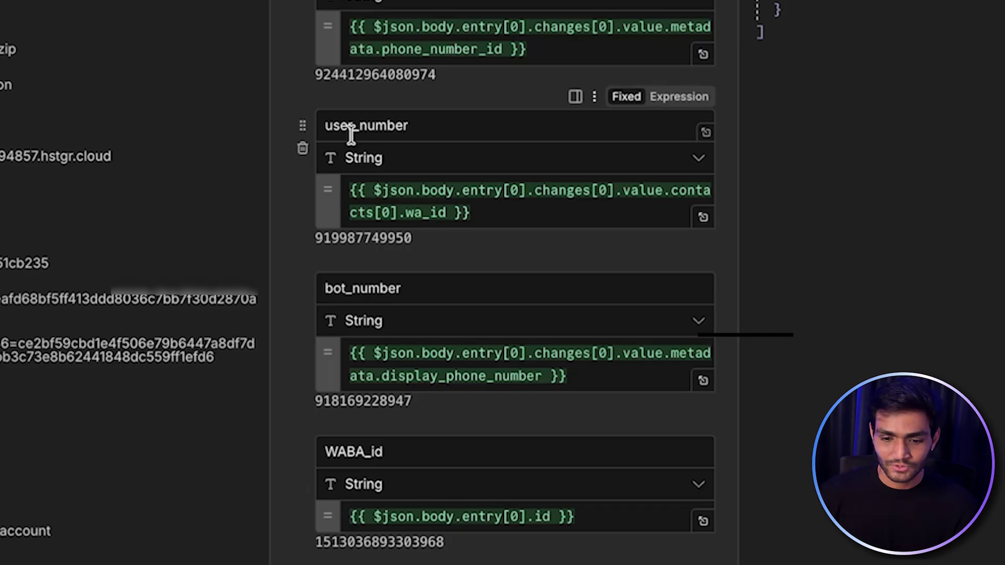
pyautogui.doubleClick(426, 83)
# - Compare set_variable's fields with the input data, then open the Switch node's nfm_reply/text routing rules
pyautogui.scroll(-5, 445, 381)
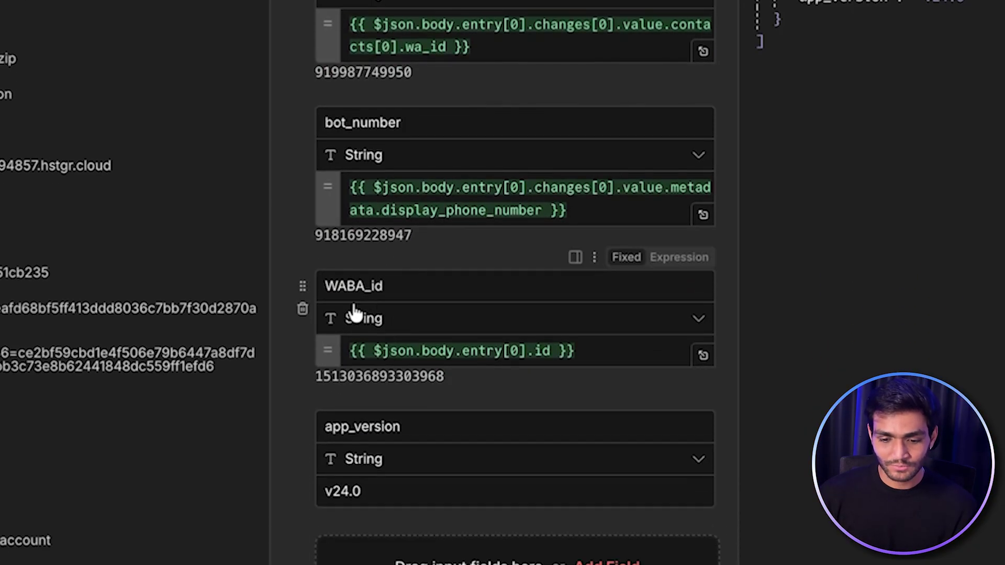
pyautogui.scroll(1, 384, 313)
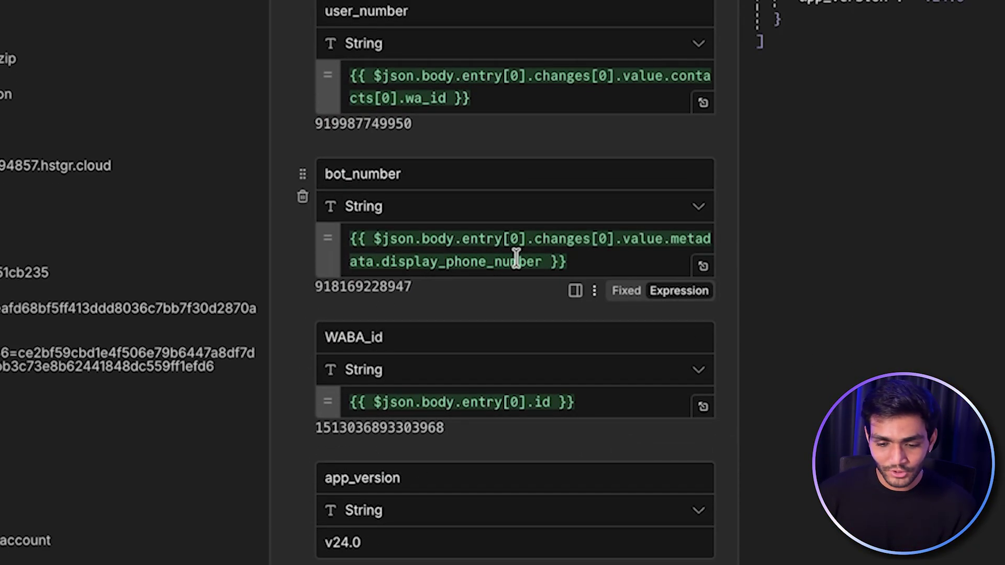
pyautogui.scroll(-9, 361, 381)
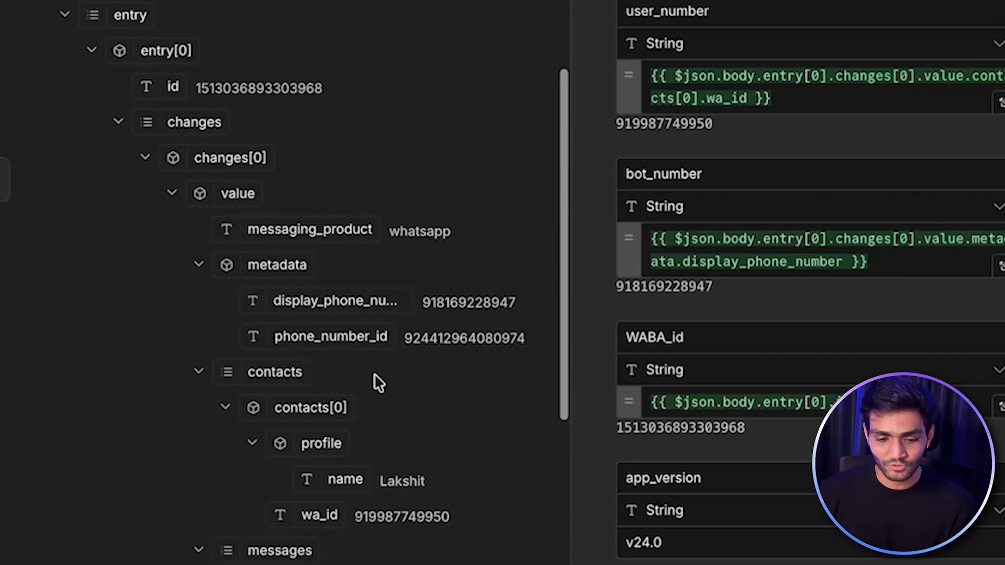
pyautogui.scroll(-2, 375, 320)
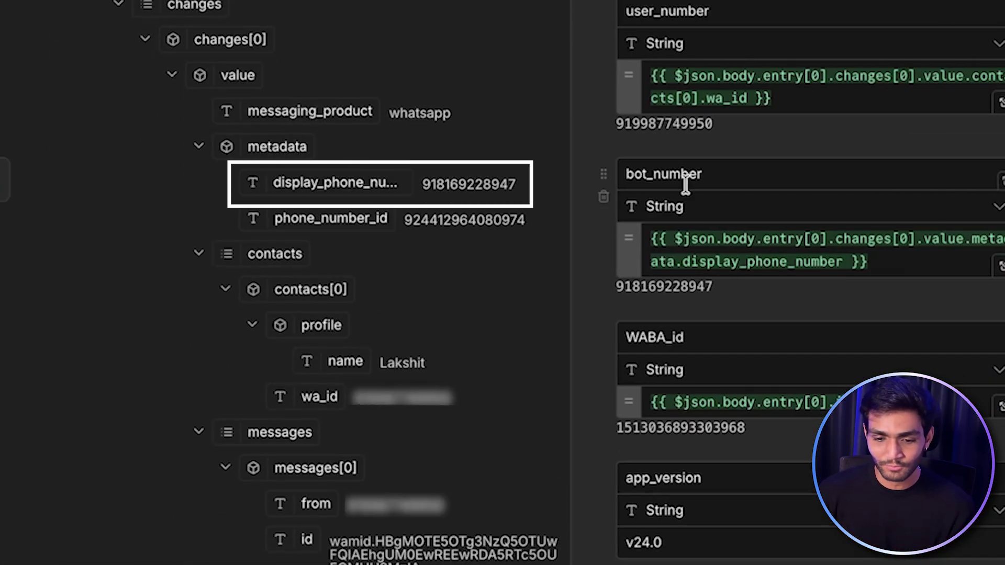
pyautogui.scroll(-2, 406, 178)
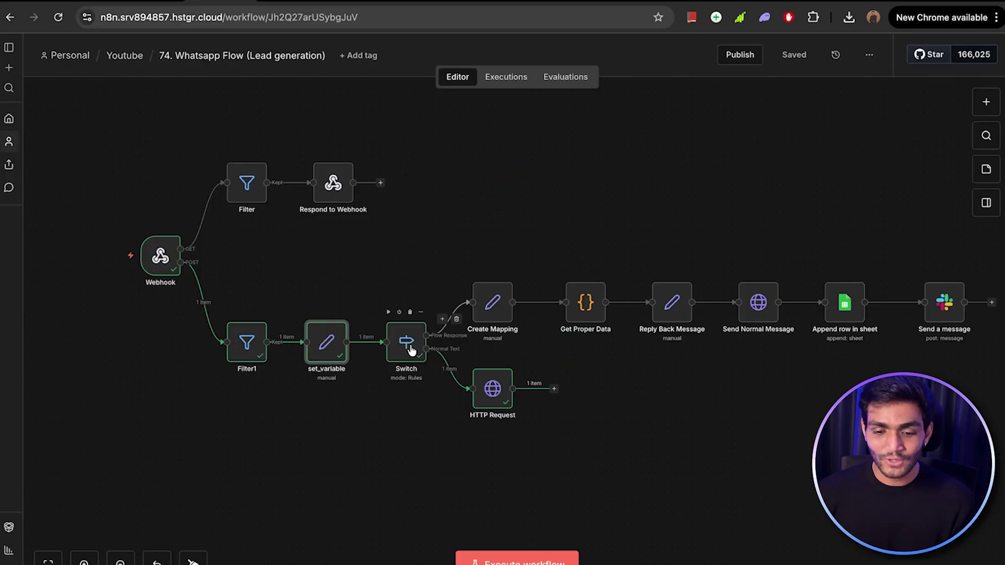
pyautogui.doubleClick(407, 343)
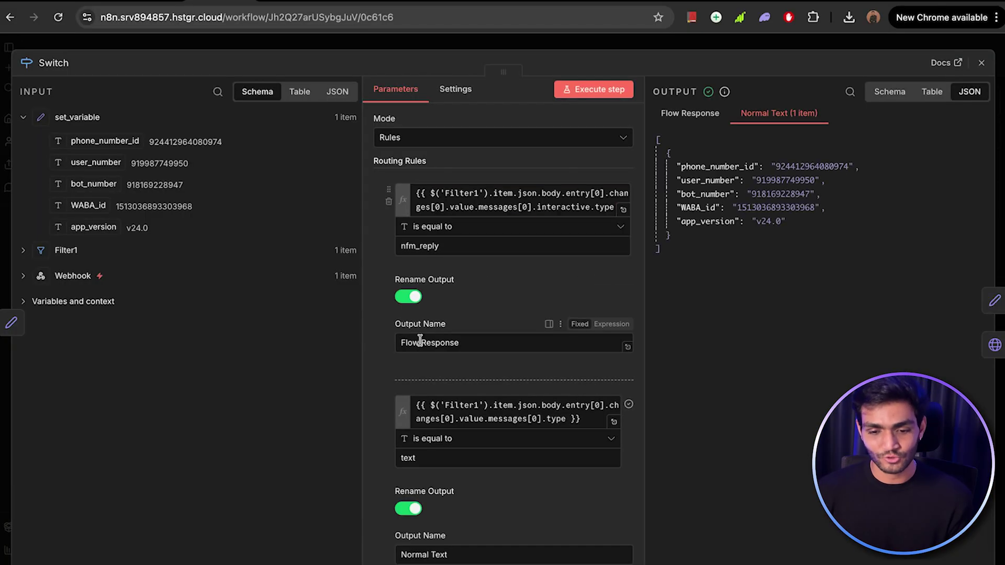
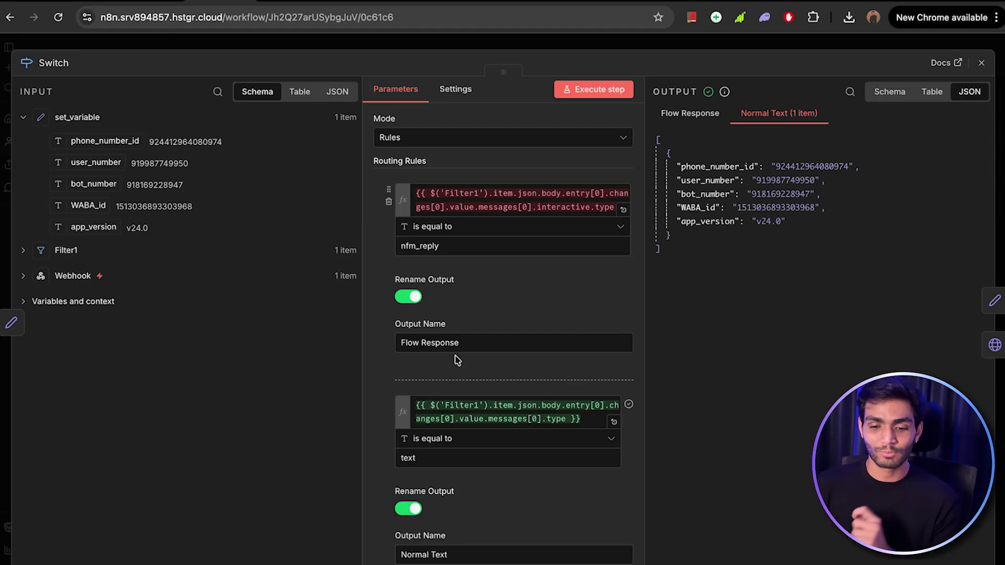
# - Review the Webhook's incoming message fields in the Switch input, then open the HTTP Request node
pyautogui.click(72, 277)
pyautogui.scroll(-10, 127, 390)
pyautogui.scroll(-5, 128, 390)
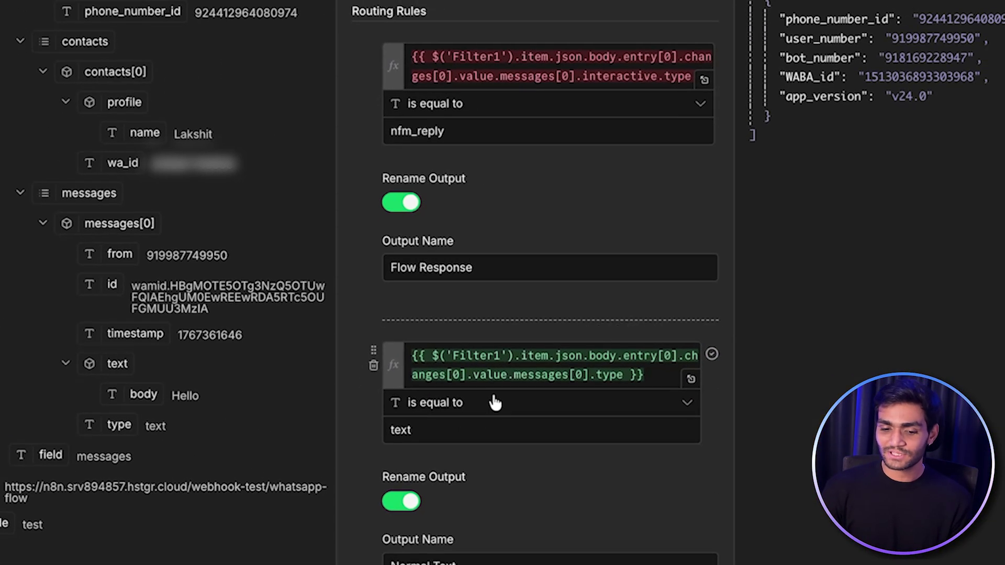
pyautogui.scroll(-2, 685, 442)
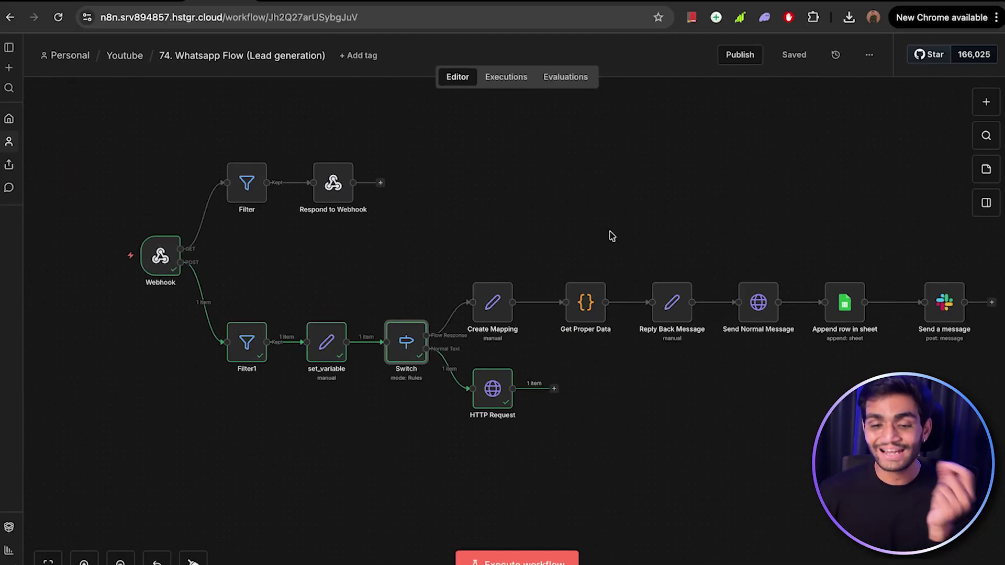
pyautogui.doubleClick(496, 392)
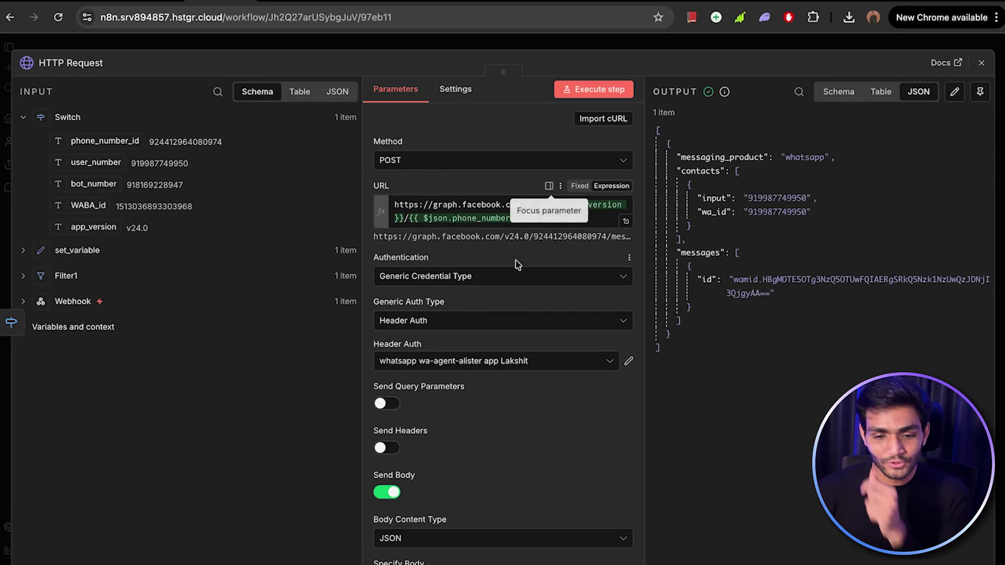
pyautogui.click(590, 218)
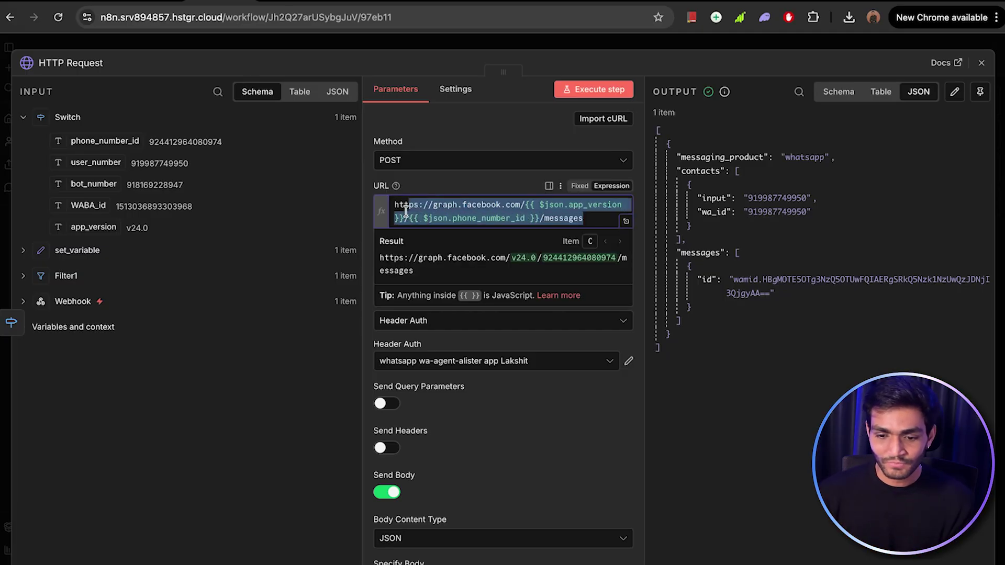
pyautogui.click(548, 435)
pyautogui.scroll(-1, 549, 434)
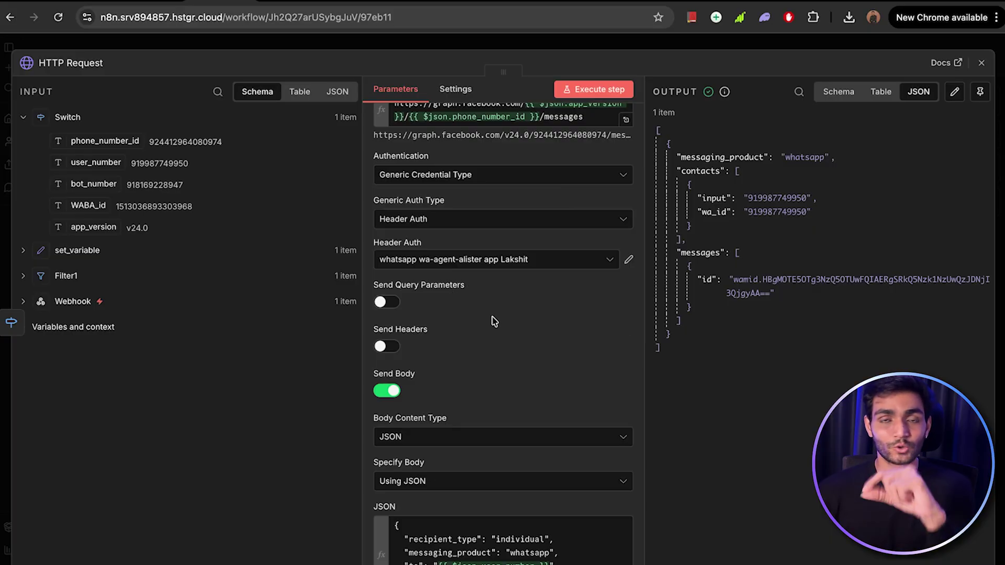
pyautogui.scroll(-5, 492, 321)
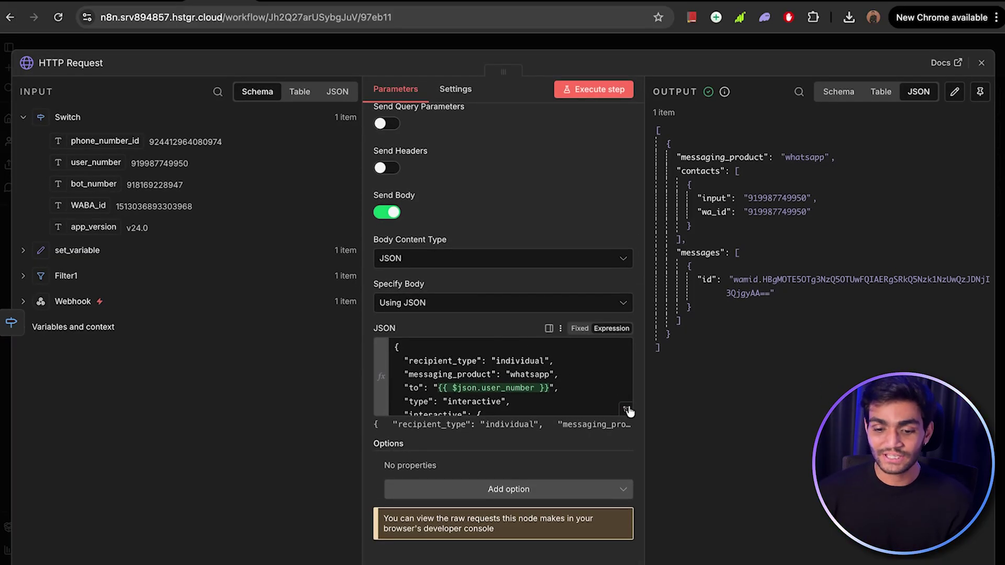
pyautogui.click(629, 411)
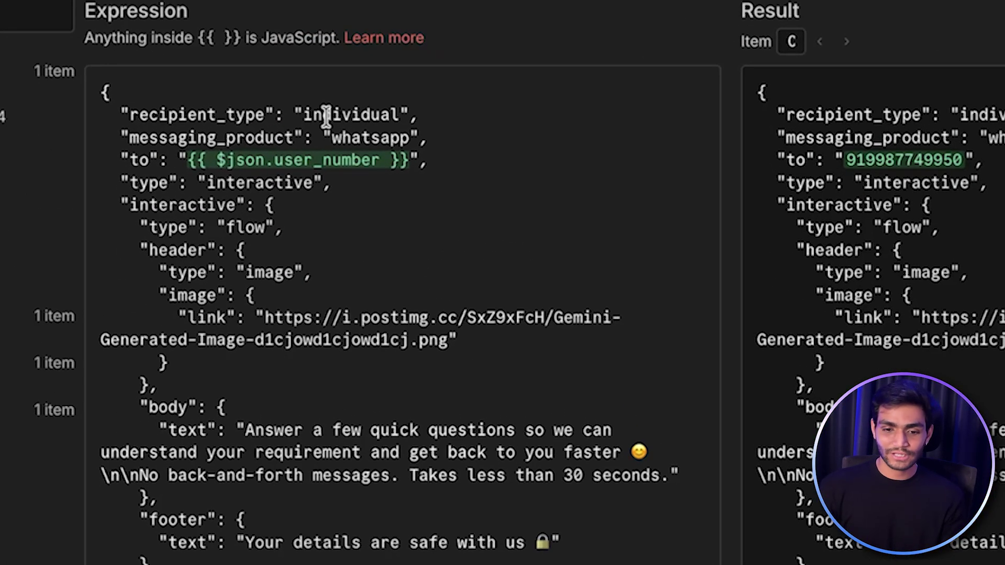
pyautogui.moveTo(116, 160); pyautogui.dragTo(442, 156)
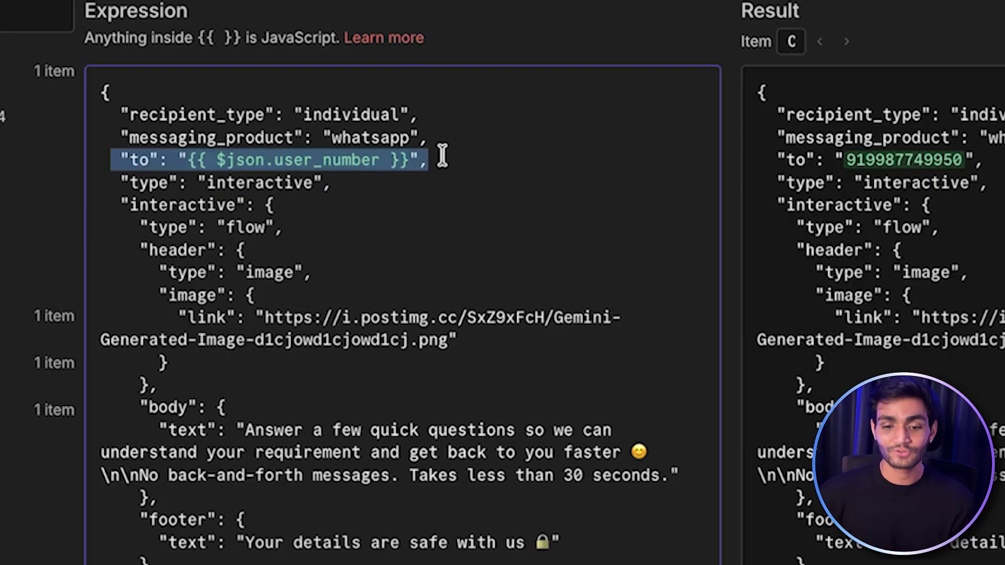
pyautogui.click(316, 172)
pyautogui.moveTo(116, 183); pyautogui.dragTo(295, 181)
pyautogui.moveTo(235, 225); pyautogui.dragTo(283, 222)
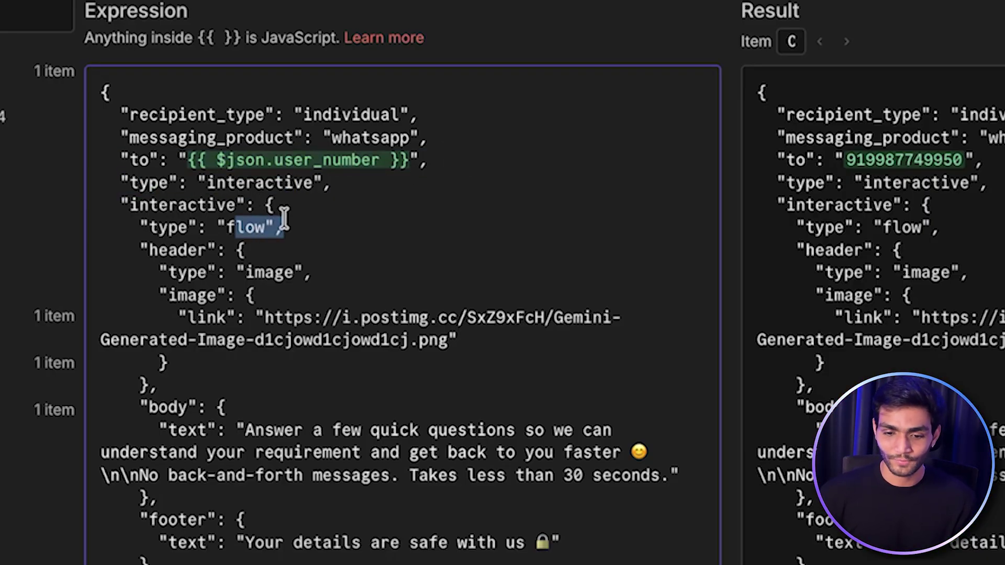
pyautogui.click(325, 272)
pyautogui.moveTo(178, 273); pyautogui.dragTo(340, 270)
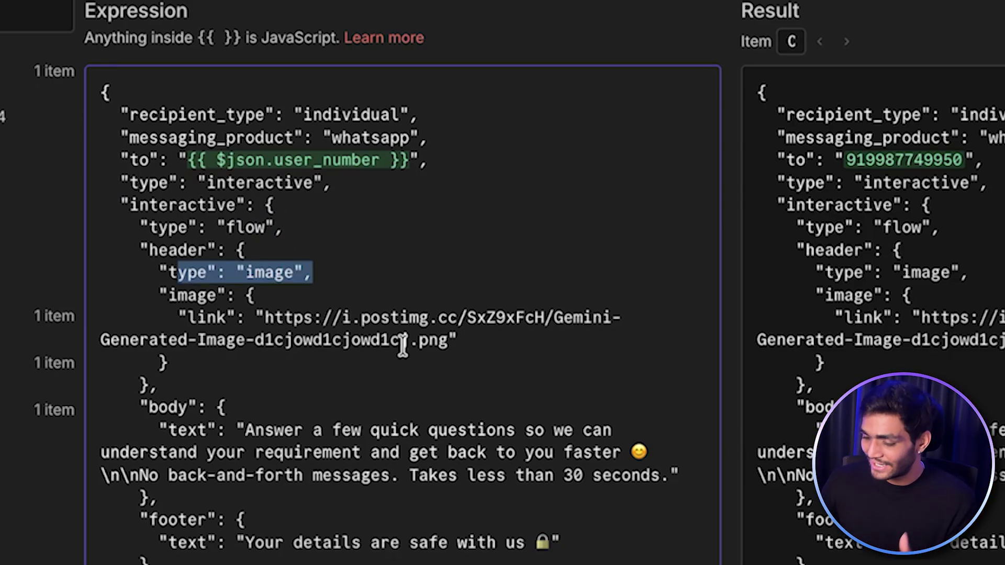
pyautogui.click(249, 361)
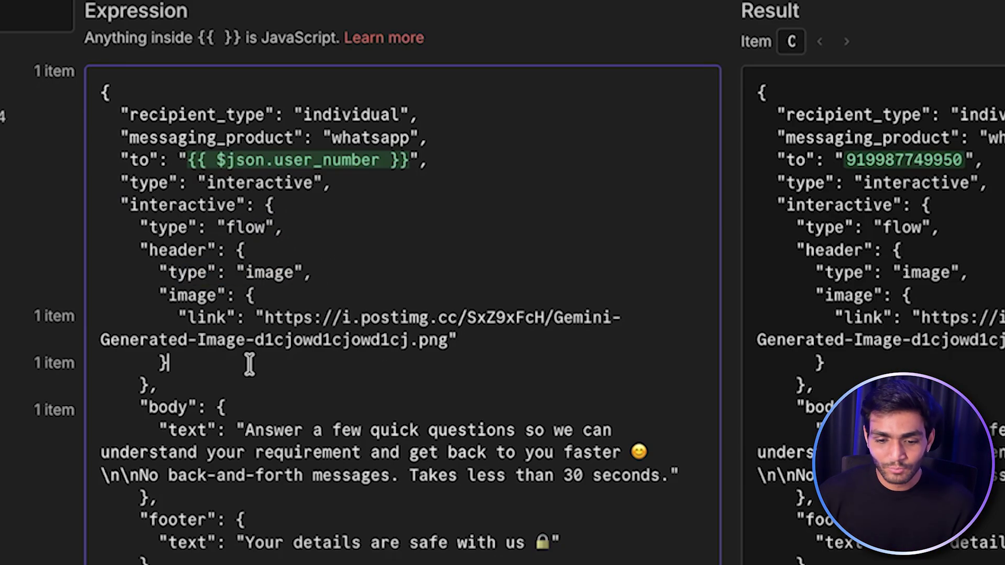
pyautogui.moveTo(238, 430); pyautogui.dragTo(636, 520)
pyautogui.click(559, 199)
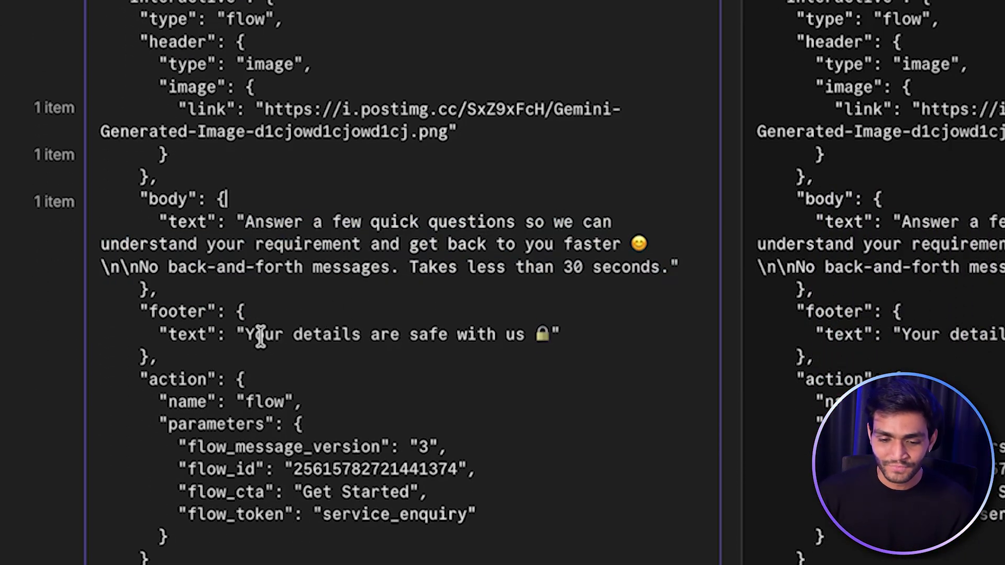
pyautogui.moveTo(254, 335); pyautogui.dragTo(567, 331)
pyautogui.click(266, 333)
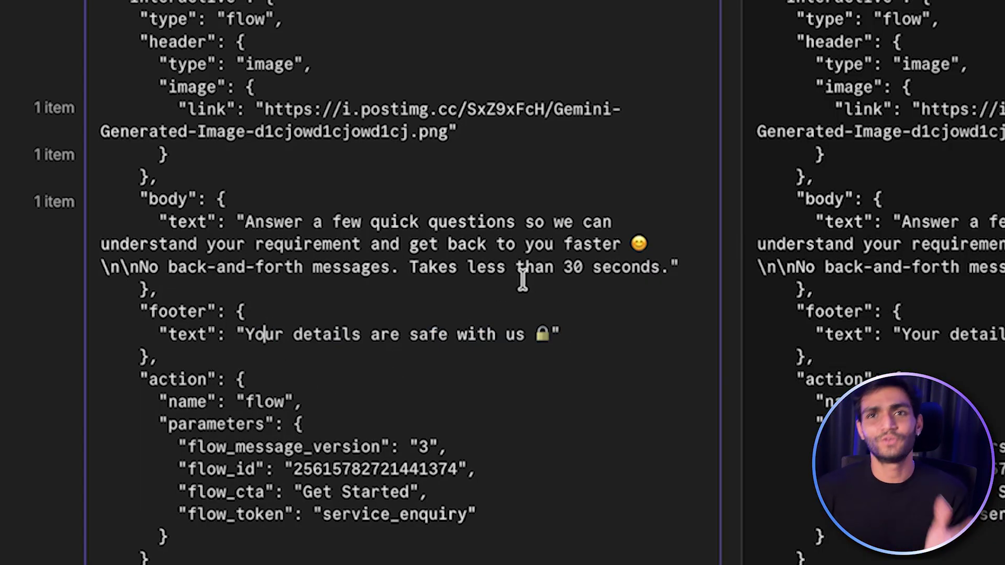
pyautogui.moveTo(167, 361); pyautogui.dragTo(40, 321)
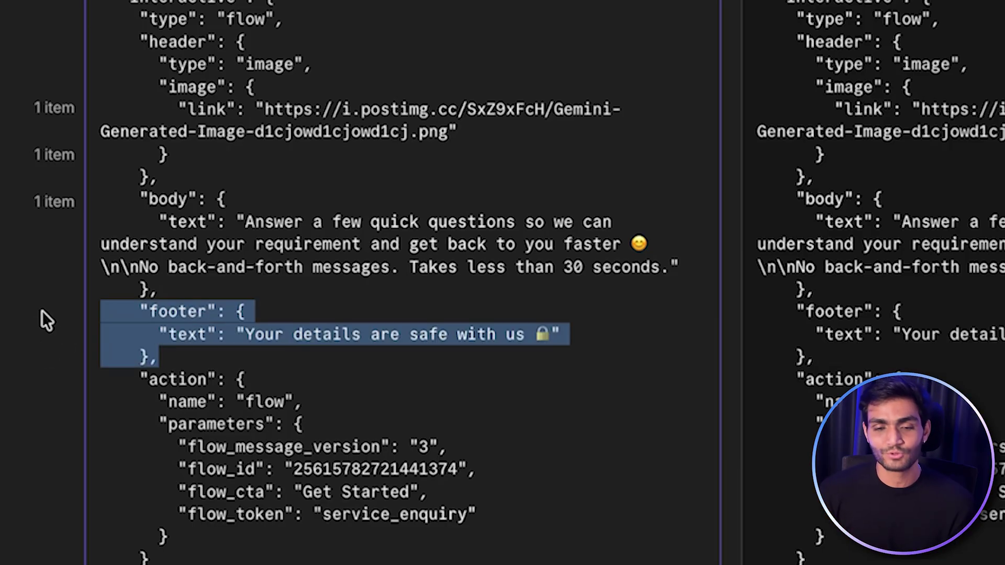
pyautogui.click(306, 359)
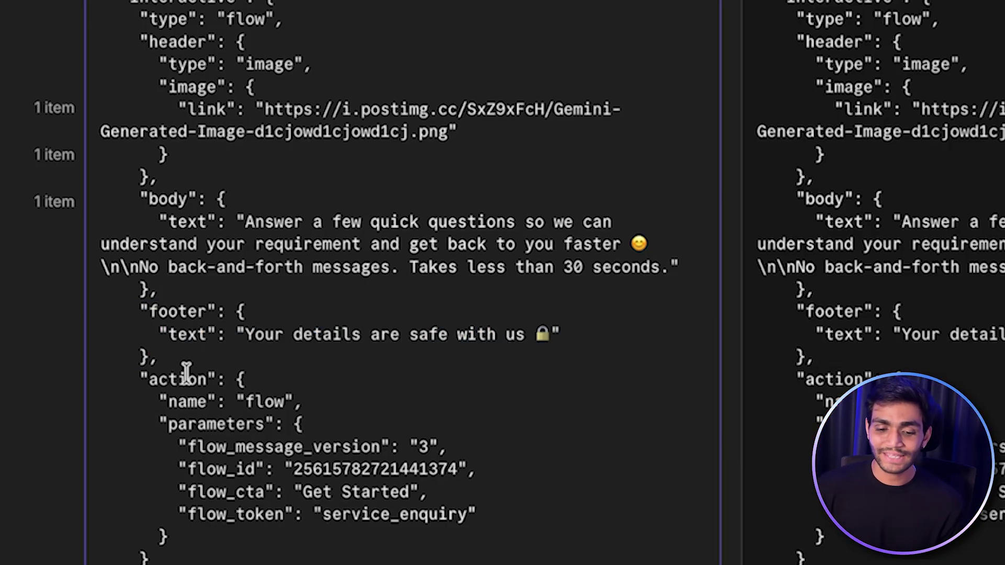
pyautogui.scroll(-2, 157, 332)
pyautogui.moveTo(160, 304); pyautogui.dragTo(367, 300)
pyautogui.click(367, 300)
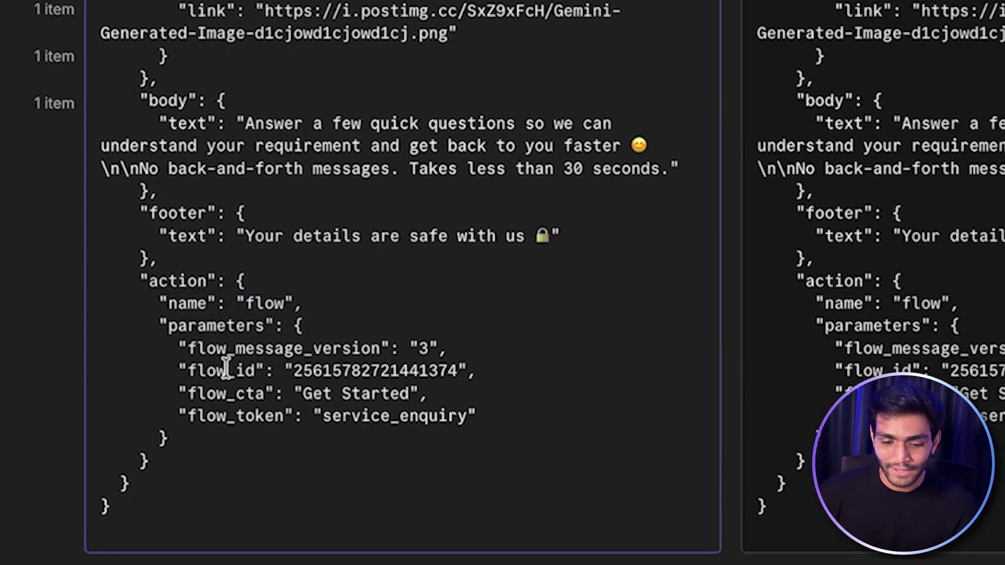
pyautogui.moveTo(181, 349); pyautogui.dragTo(519, 349)
pyautogui.moveTo(163, 397); pyautogui.dragTo(468, 402)
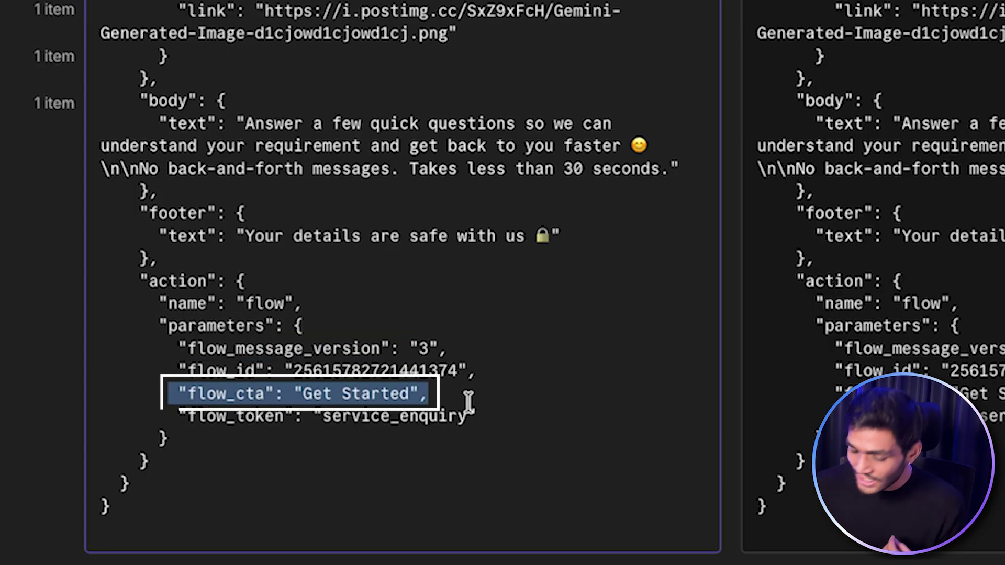
pyautogui.click(639, 298)
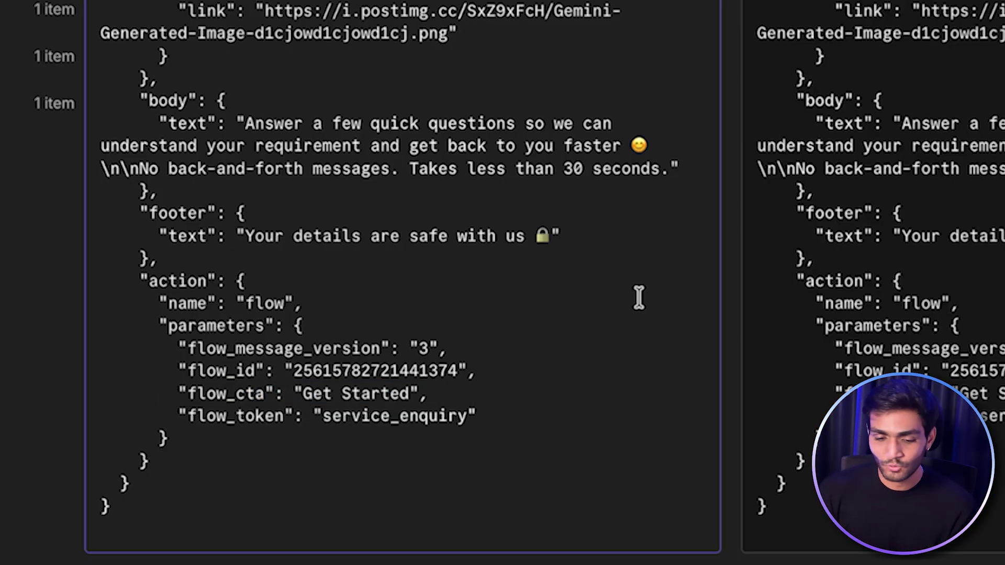
pyautogui.moveTo(179, 416); pyautogui.dragTo(574, 413)
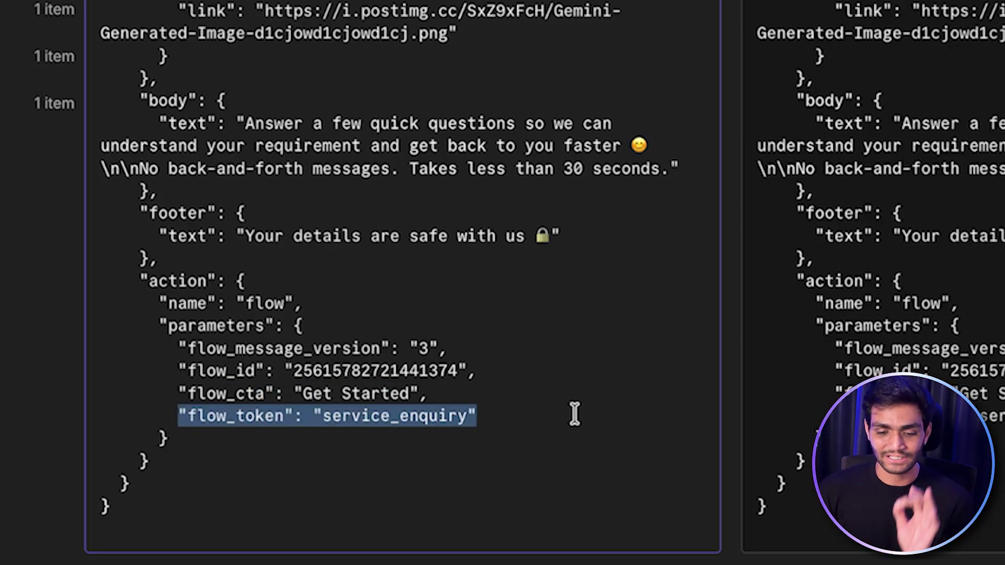
pyautogui.click(569, 350)
pyautogui.moveTo(154, 371); pyautogui.dragTo(522, 363)
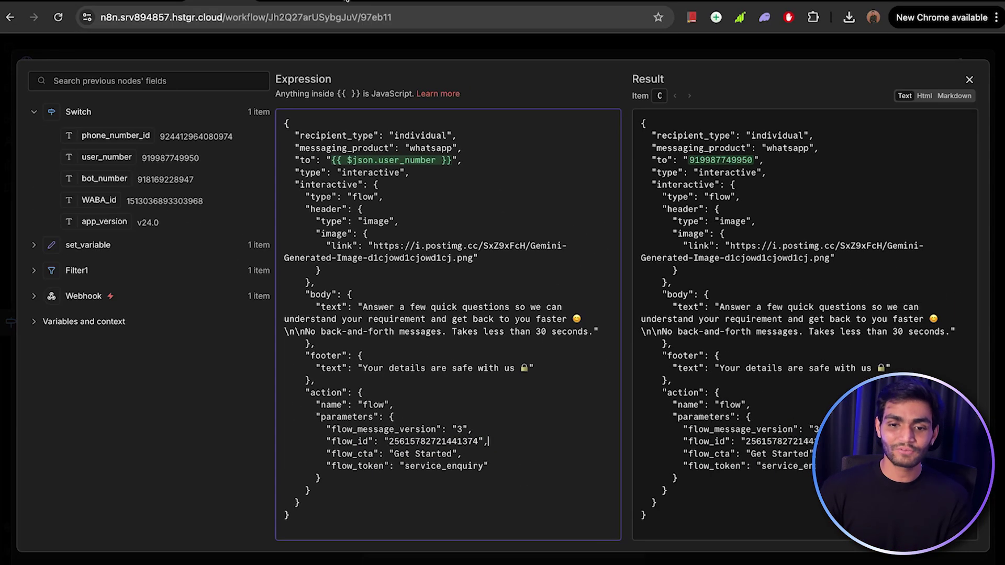
pyautogui.click(347, 1)
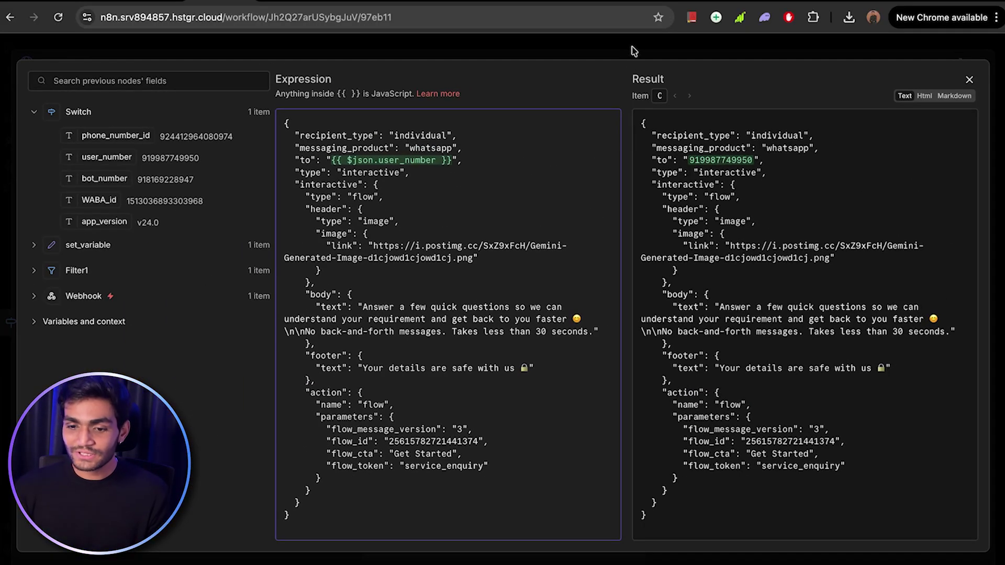
pyautogui.click(637, 59)
pyautogui.click(637, 50)
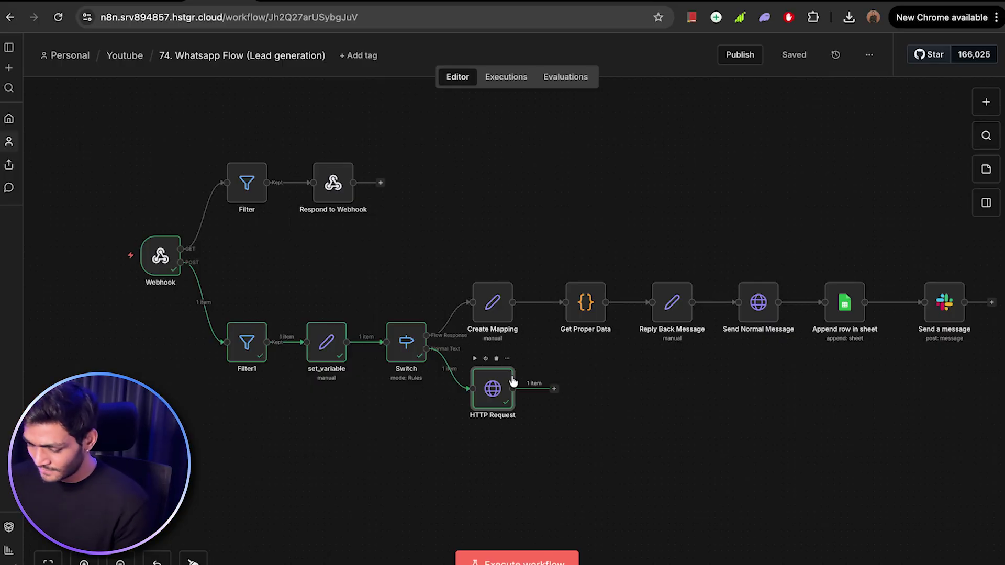
# - Execute the workflow on a submitted WhatsApp flow and open the Switch node's Flow Response output
pyautogui.click(527, 563)
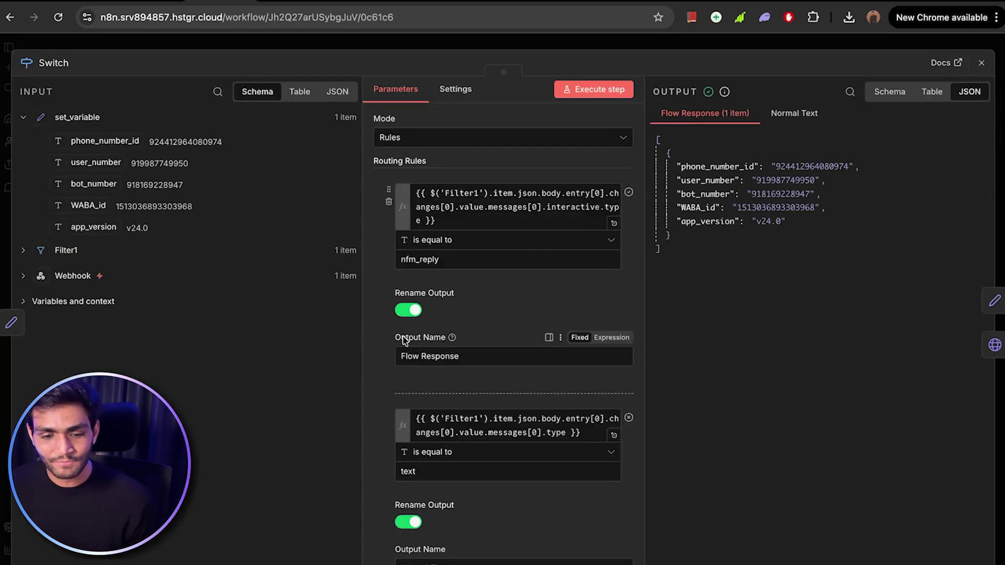
pyautogui.doubleClick(406, 342)
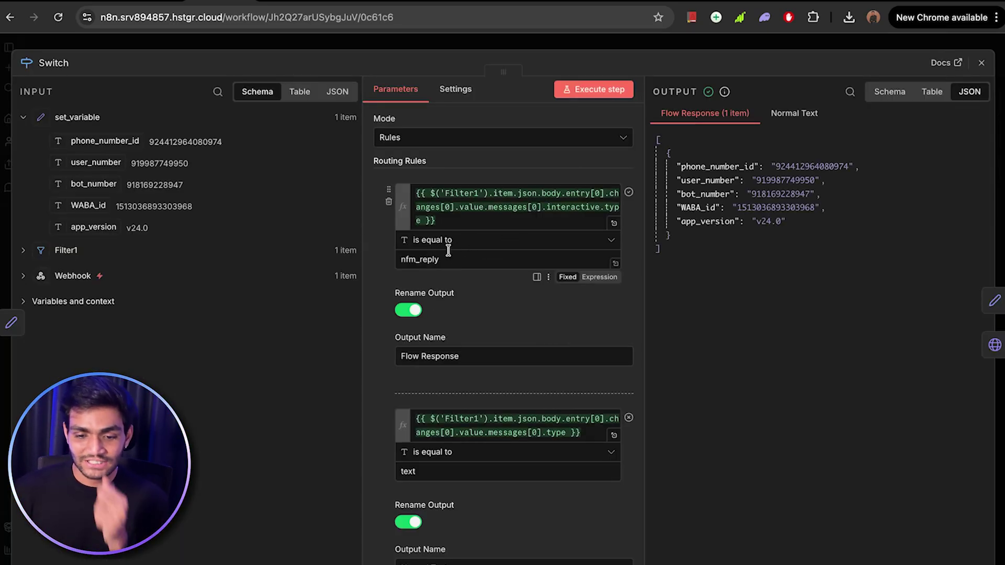
# - Expand the Webhook input and scroll through it to inspect the interactive.nfm_reply data
pyautogui.click(73, 276)
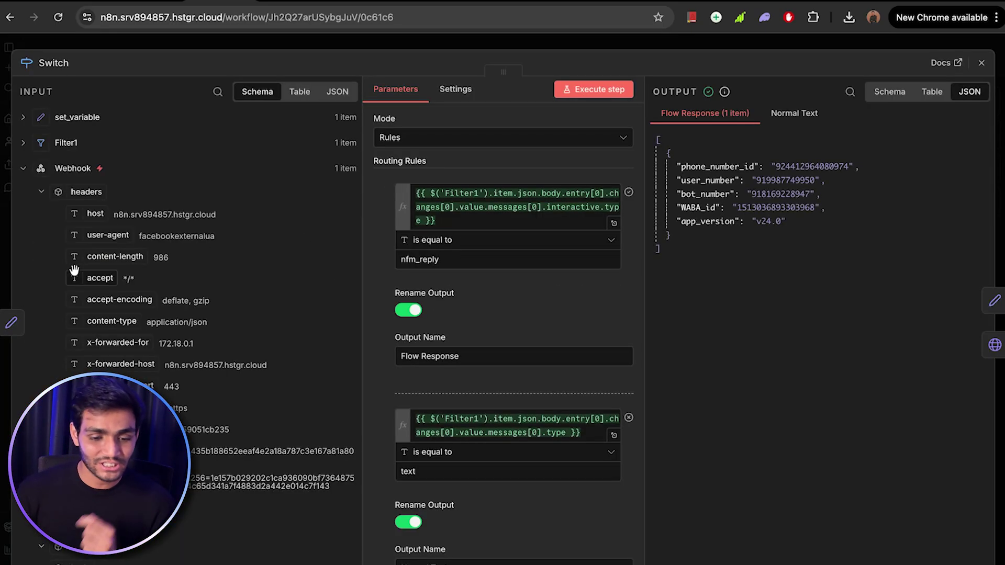
pyautogui.scroll(-10, 129, 353)
pyautogui.scroll(-3, 128, 354)
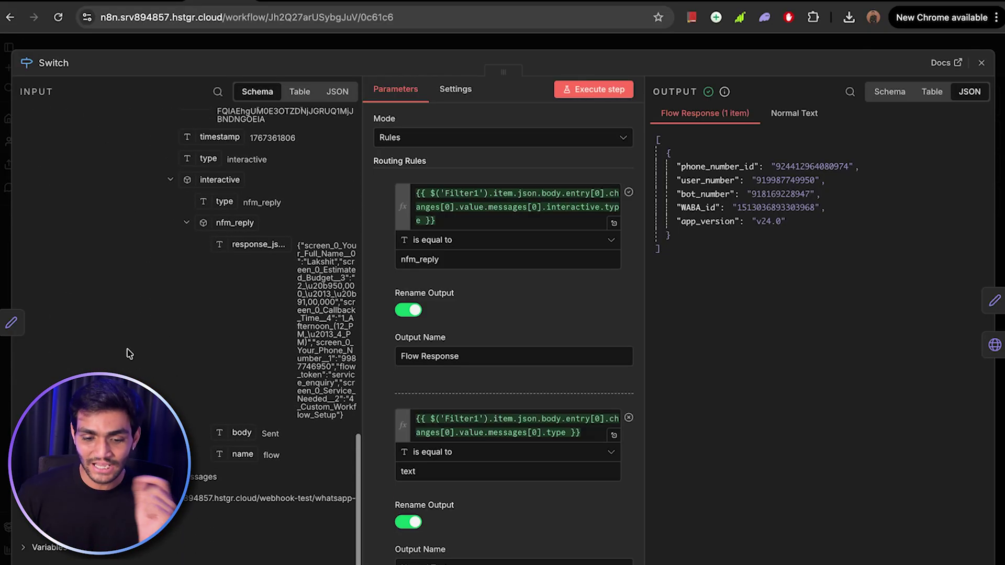
pyautogui.scroll(2, 178, 319)
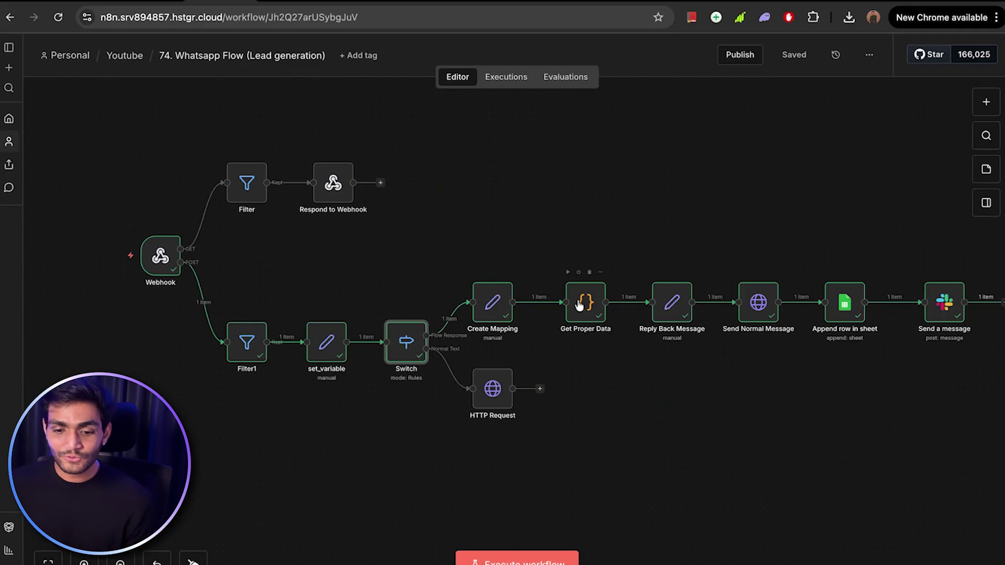
pyautogui.scroll(5, 578, 304)
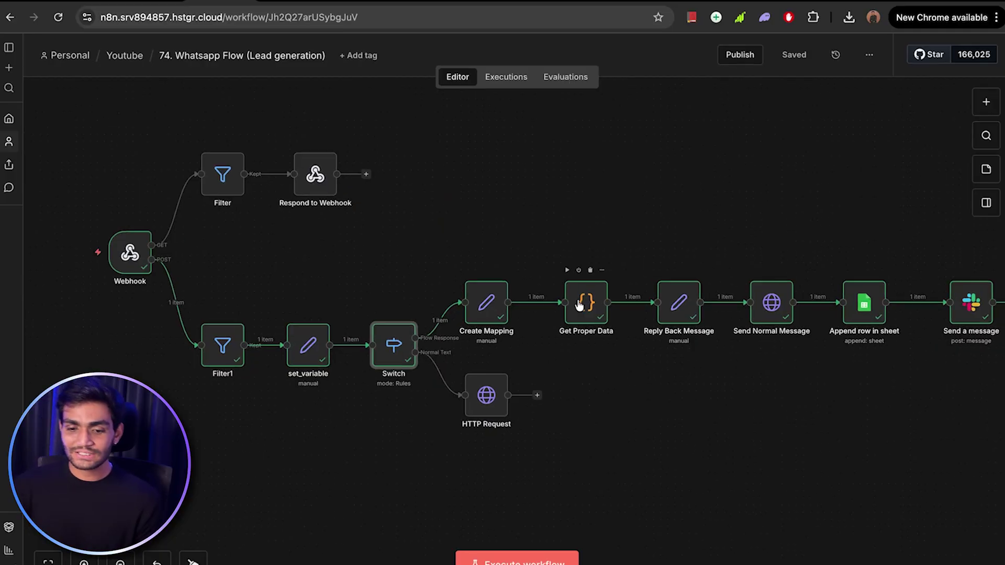
# - Open Create Mapping's full flow_object expression and select its 0_AI_Automation key
pyautogui.doubleClick(437, 309)
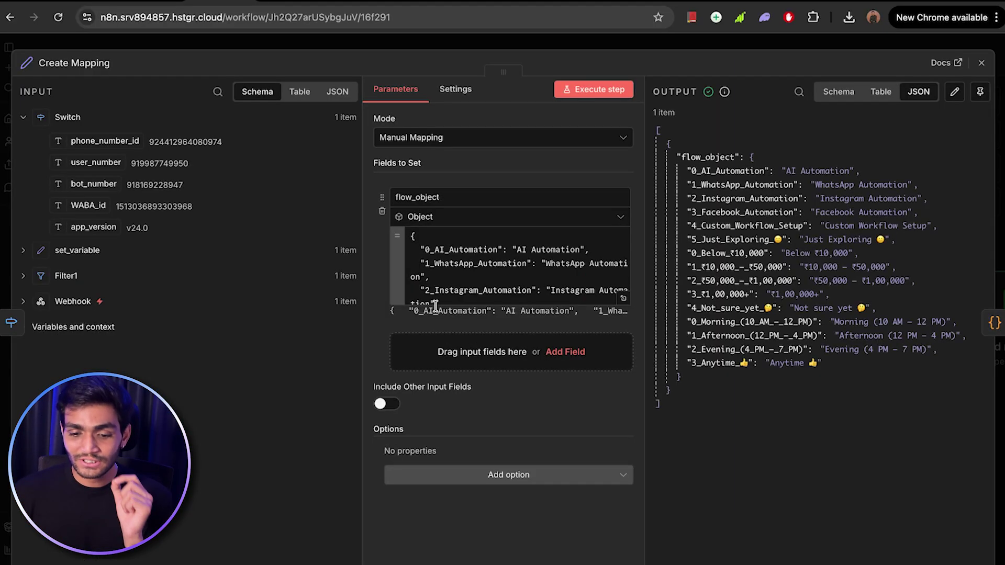
pyautogui.click(621, 297)
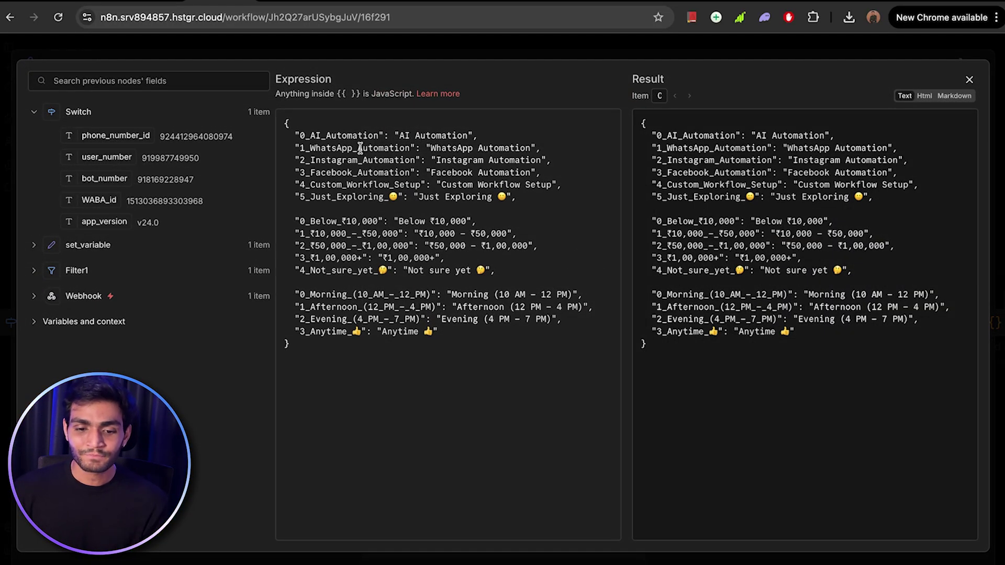
pyautogui.click(515, 46)
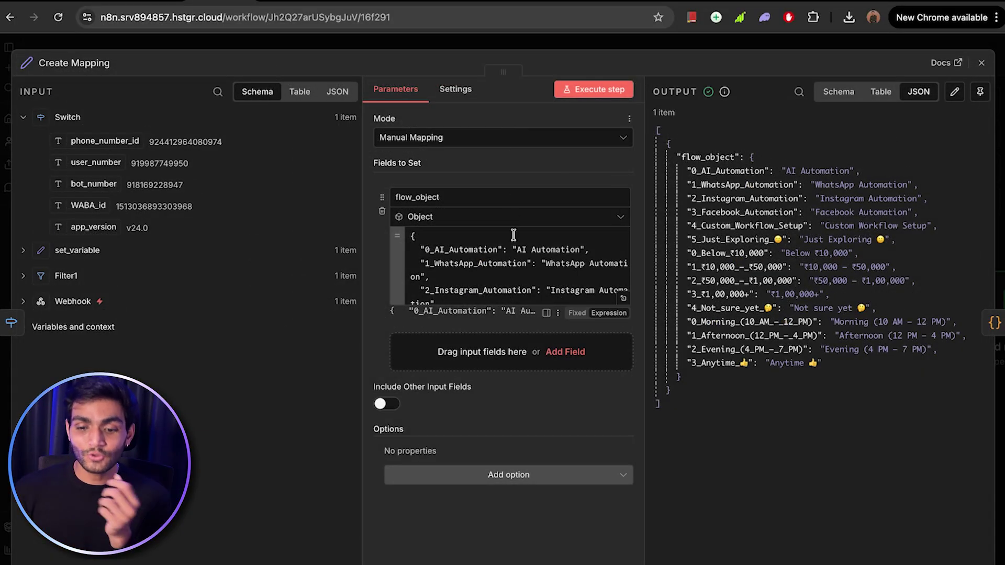
pyautogui.click(623, 298)
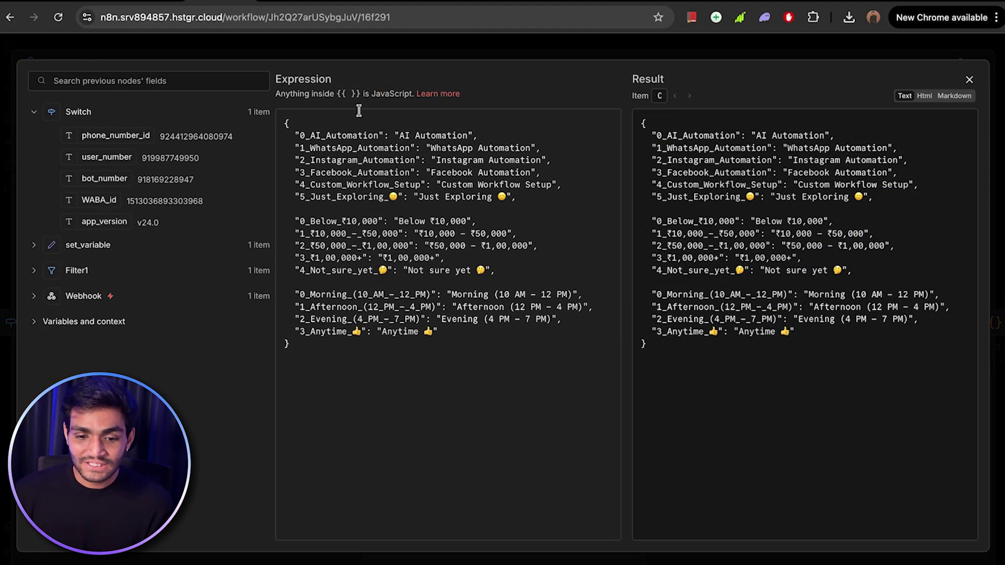
pyautogui.click(345, 125)
pyautogui.doubleClick(341, 134)
pyautogui.hotkey('ctrl', 'c')
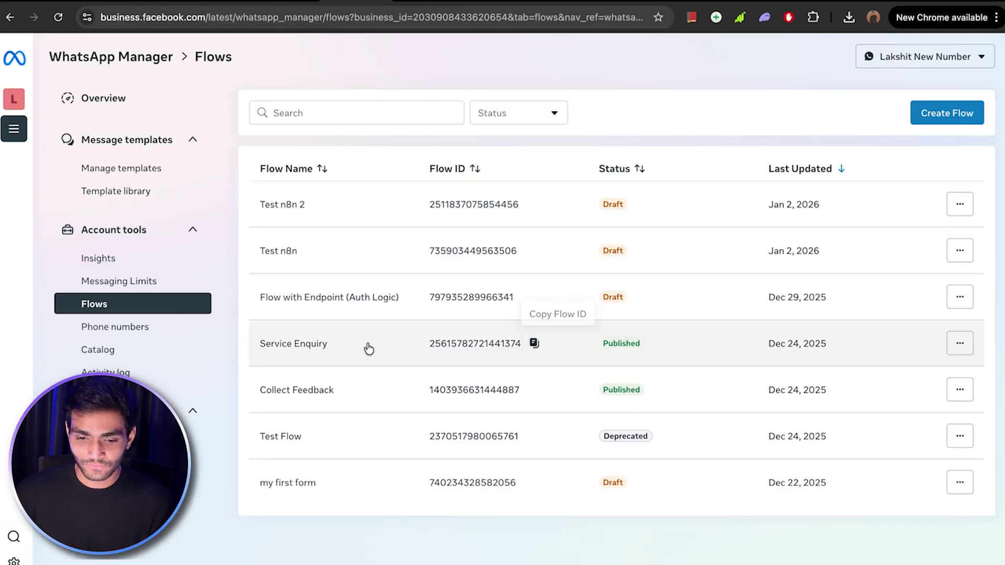
# - Search the Service Enquiry flow JSON in WhatsApp Manager for 0_AI_Automation
pyautogui.click(373, 345)
pyautogui.click(975, 106)
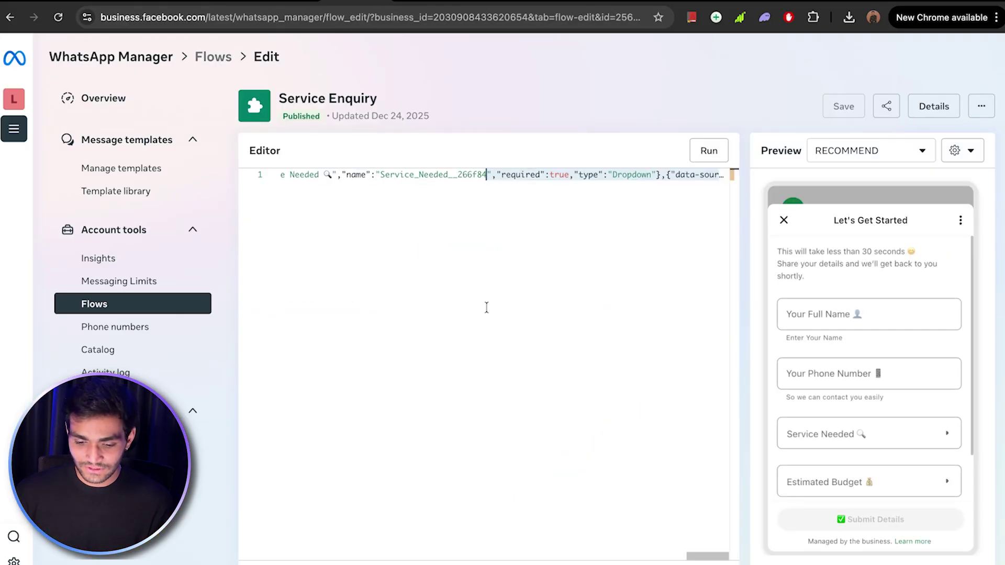
pyautogui.hotkey('ctrl', 'f')
pyautogui.hotkey('ctrl', 'v')
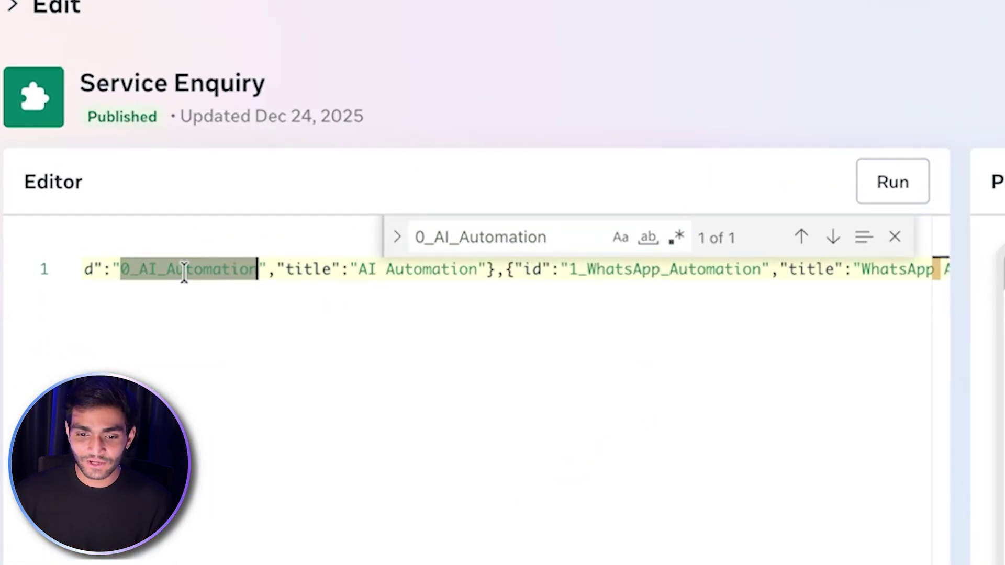
pyautogui.click(334, 198)
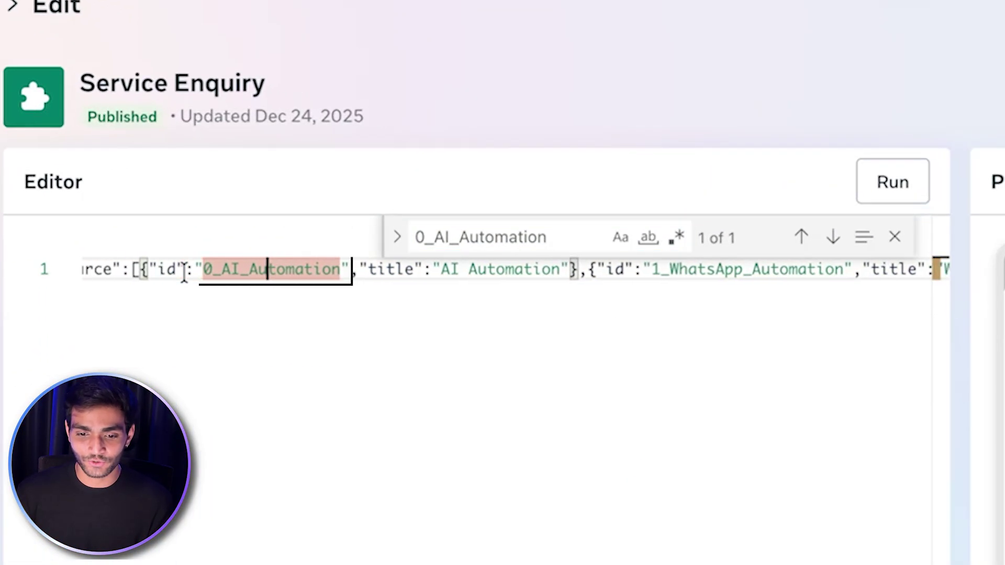
# - Highlight the option's id, title and dropdown settings, then the matching AI Automation label in n8n
pyautogui.click(169, 268)
pyautogui.moveTo(408, 282)
pyautogui.mouseDown()
pyautogui.moveTo(568, 271)
pyautogui.moveTo(584, 405)
pyautogui.mouseUp()
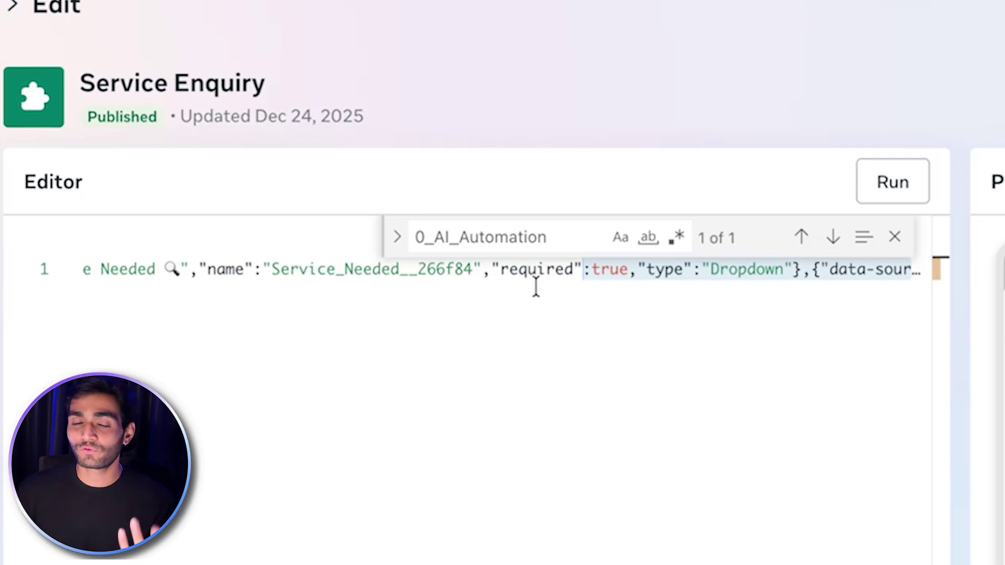
pyautogui.moveTo(536, 287); pyautogui.dragTo(530, 301)
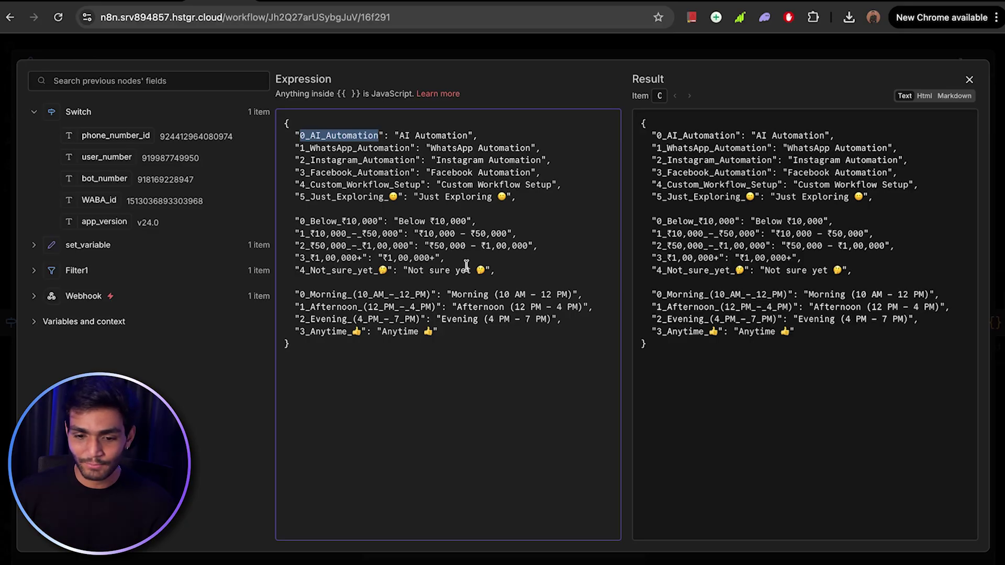
pyautogui.click(414, 195)
pyautogui.moveTo(208, 136); pyautogui.dragTo(440, 133)
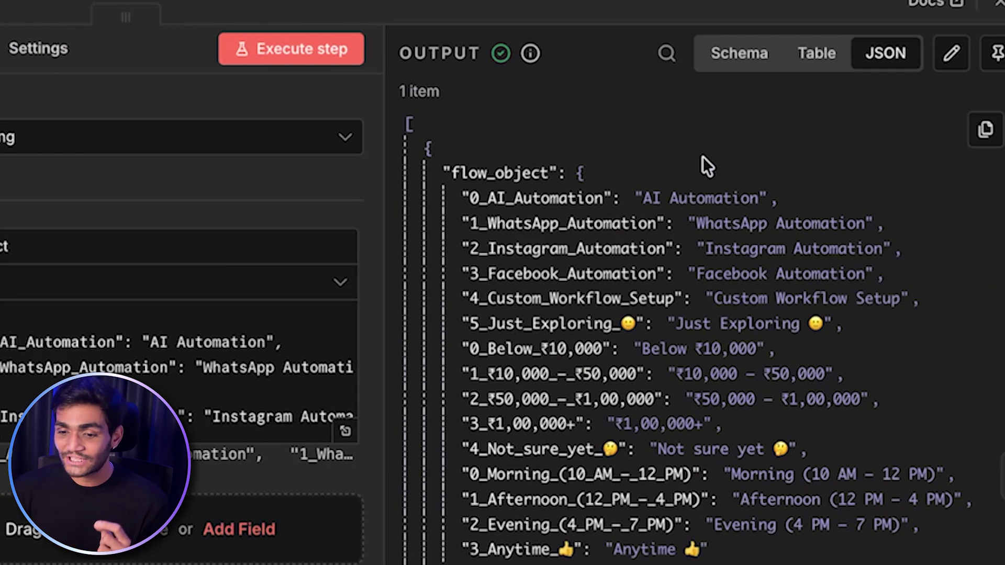
# - Rerun the Get Proper Data code step for readable labels, then open Reply Back Message
pyautogui.press('Escape')
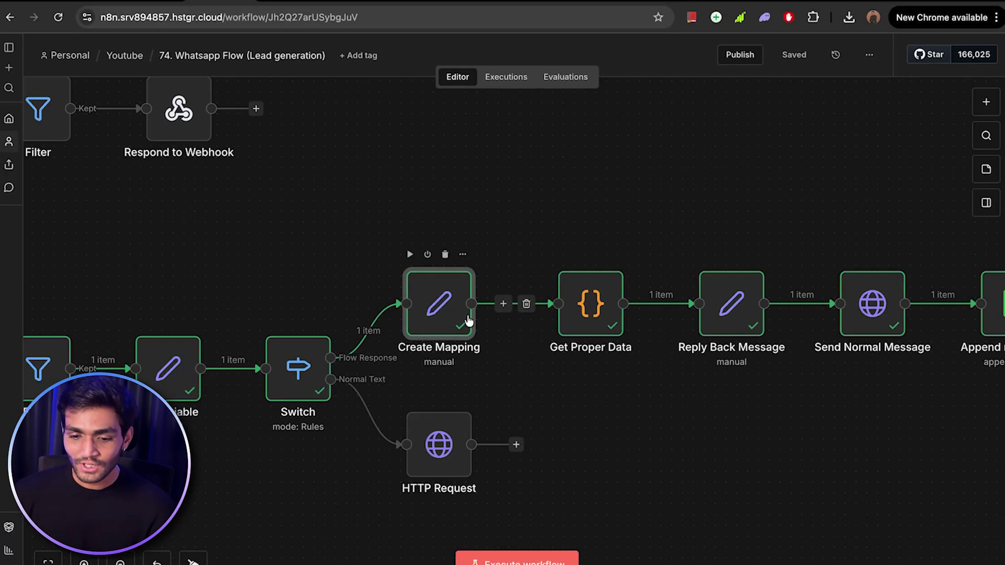
pyautogui.doubleClick(602, 316)
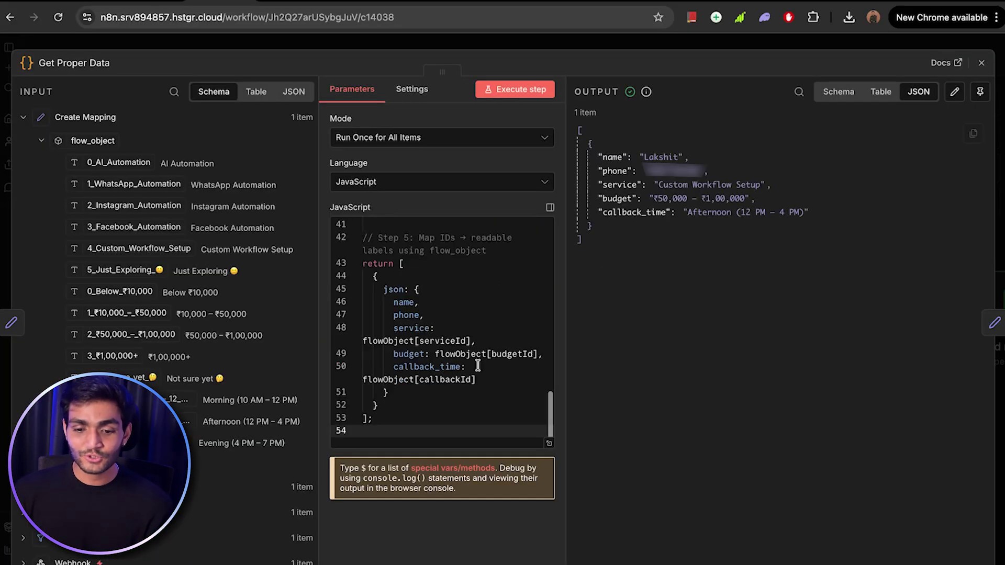
pyautogui.click(518, 89)
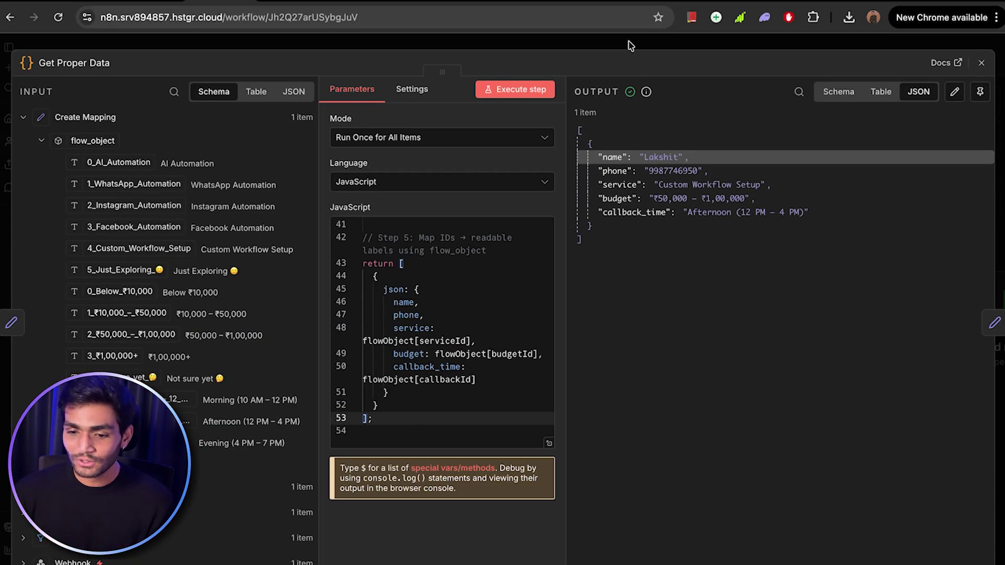
pyautogui.click(630, 45)
pyautogui.doubleClick(716, 304)
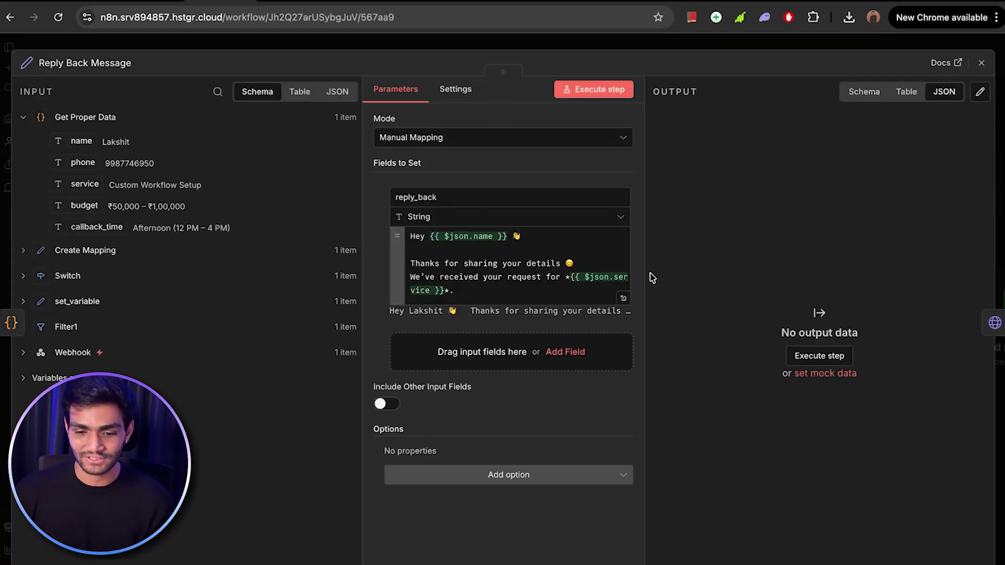
# - Inspect the reply_back template's placeholders such as callback_time, then close the node
pyautogui.click(624, 298)
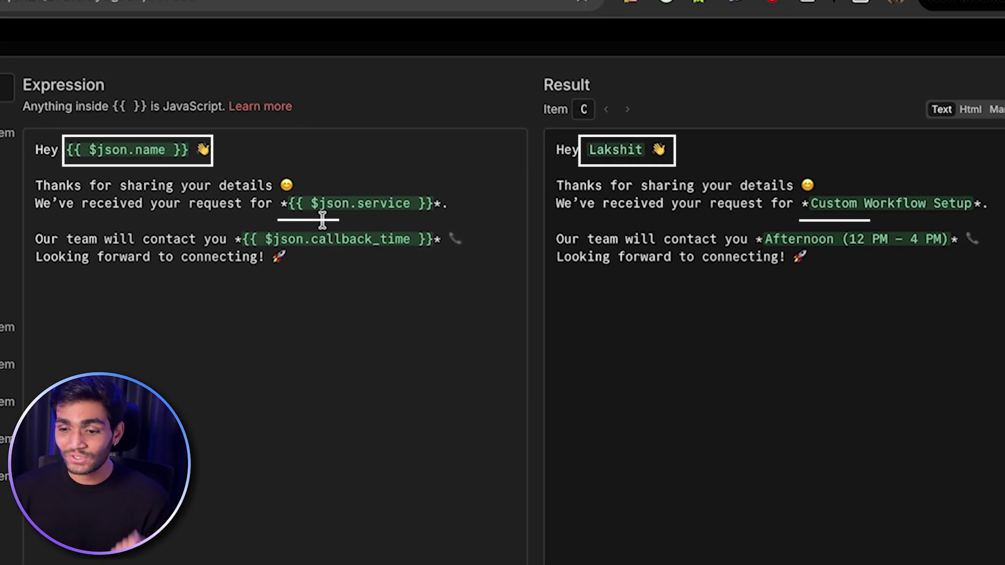
pyautogui.moveTo(280, 239); pyautogui.dragTo(361, 239)
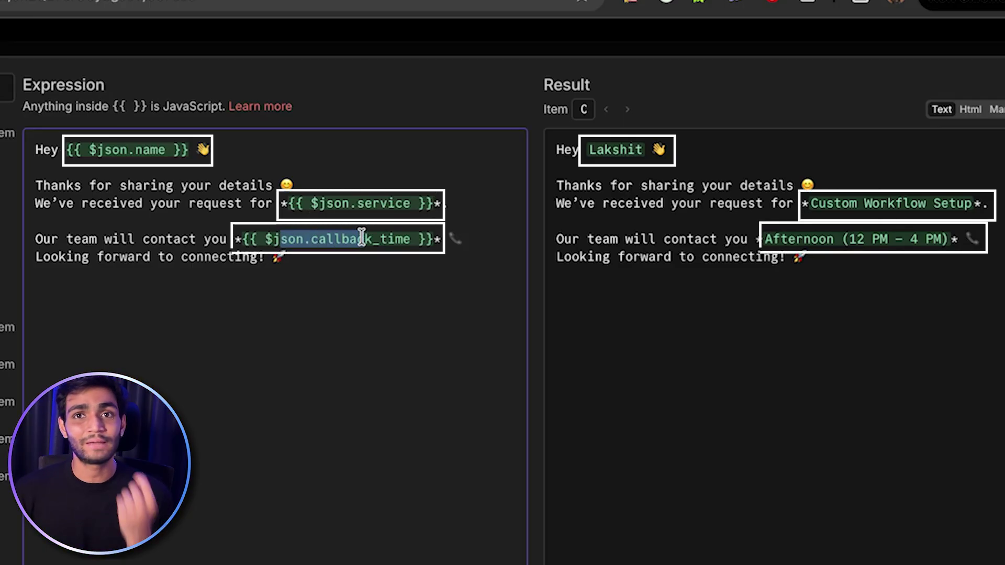
pyautogui.click(485, 39)
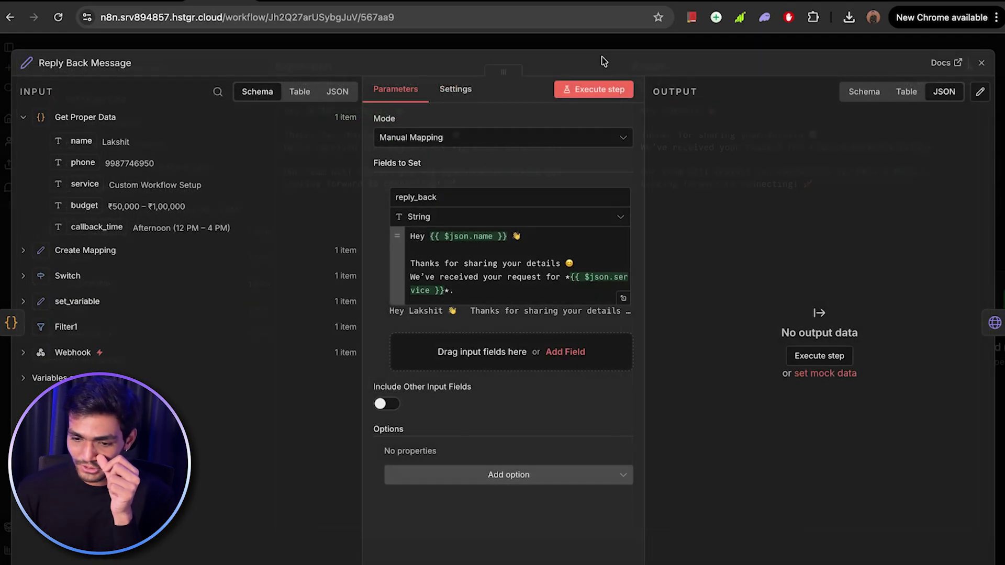
pyautogui.click(663, 50)
pyautogui.hscroll(2, 714, 292)
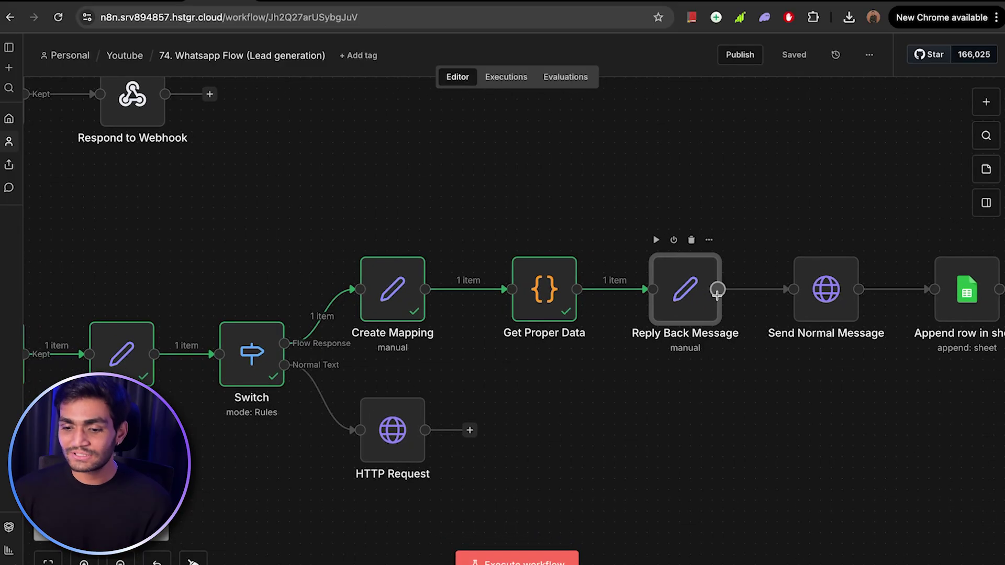
# - Review Send Normal Message's JSON body and its recipient number expression
pyautogui.doubleClick(831, 296)
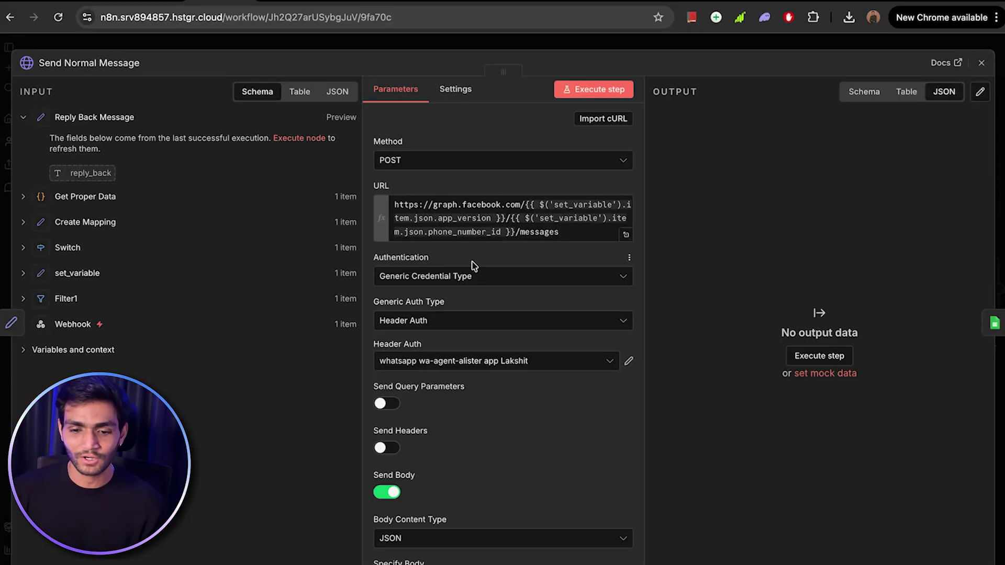
pyautogui.scroll(-5, 474, 263)
pyautogui.click(626, 417)
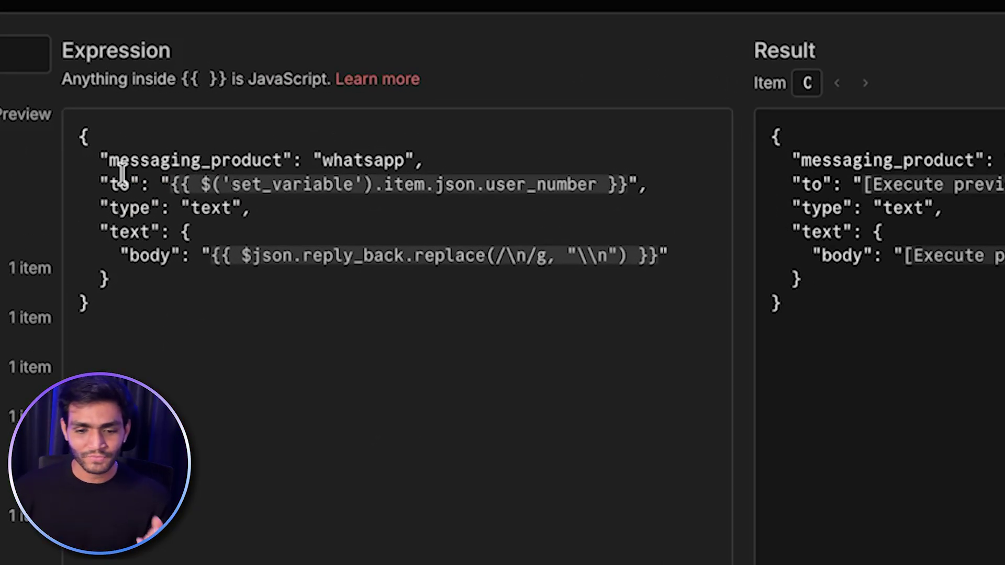
pyautogui.moveTo(84, 185); pyautogui.dragTo(600, 187)
pyautogui.click(253, 208)
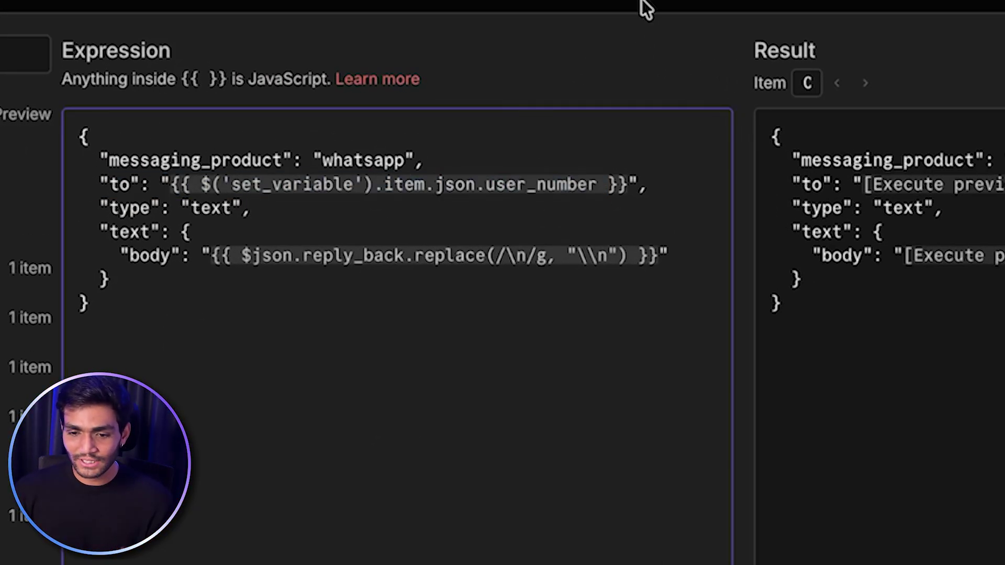
pyautogui.click(642, 4)
# - Execute Send Normal Message, check the body's line-break replacement, and return to the canvas
pyautogui.click(610, 90)
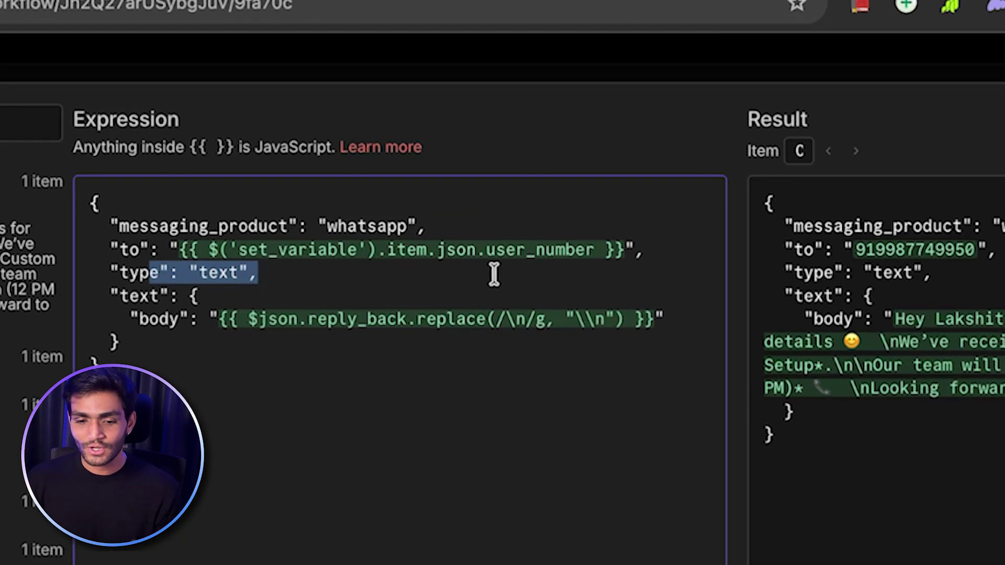
pyautogui.click(283, 321)
pyautogui.moveTo(409, 318); pyautogui.dragTo(640, 314)
pyautogui.click(529, 356)
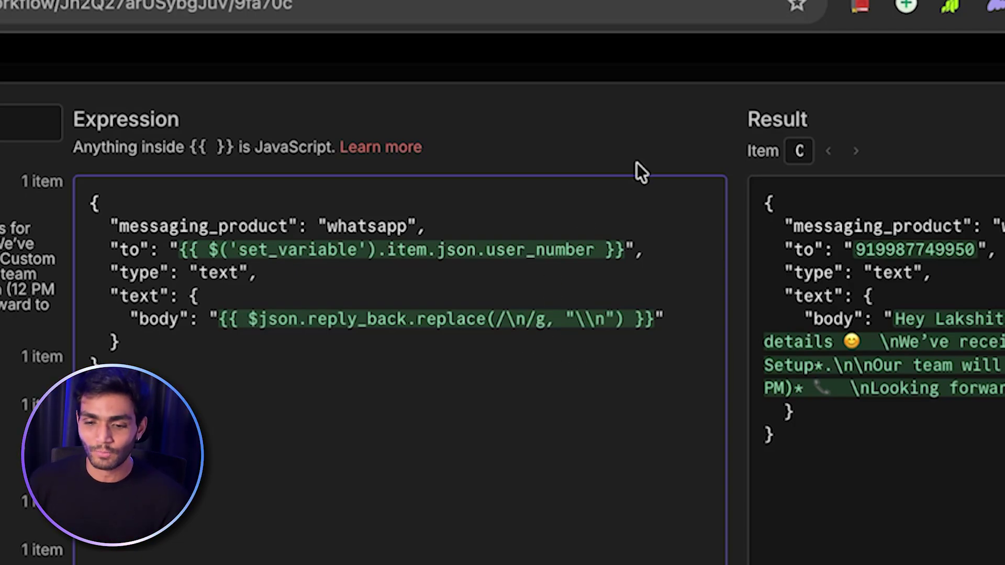
pyautogui.press('Escape')
pyautogui.press('Escape')
pyautogui.hscroll(5, 573, 271)
# - Confirm the new lead appears as row 6 of the Service Leads sheet, then close Append row in sheet
pyautogui.doubleClick(770, 296)
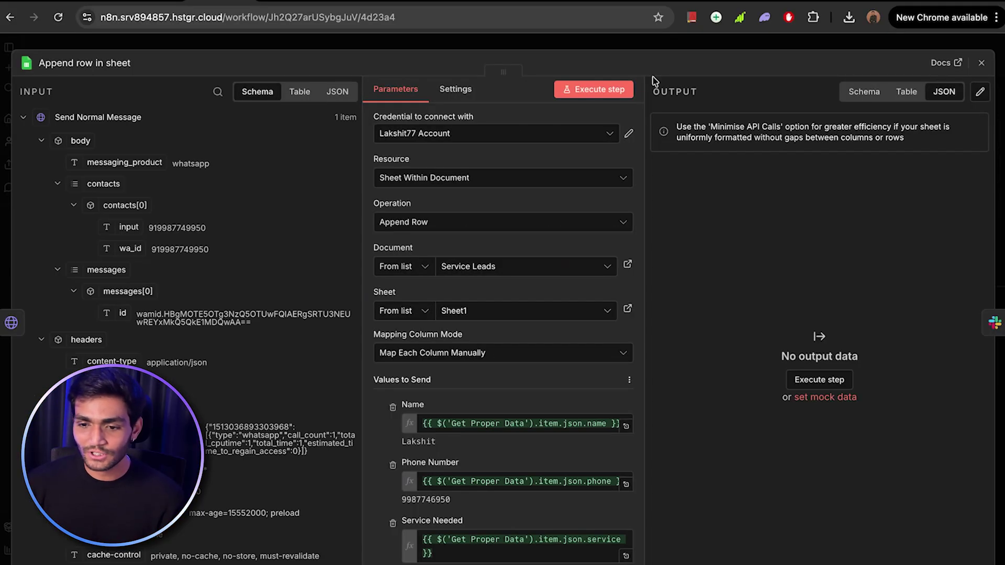
pyautogui.click(749, 2)
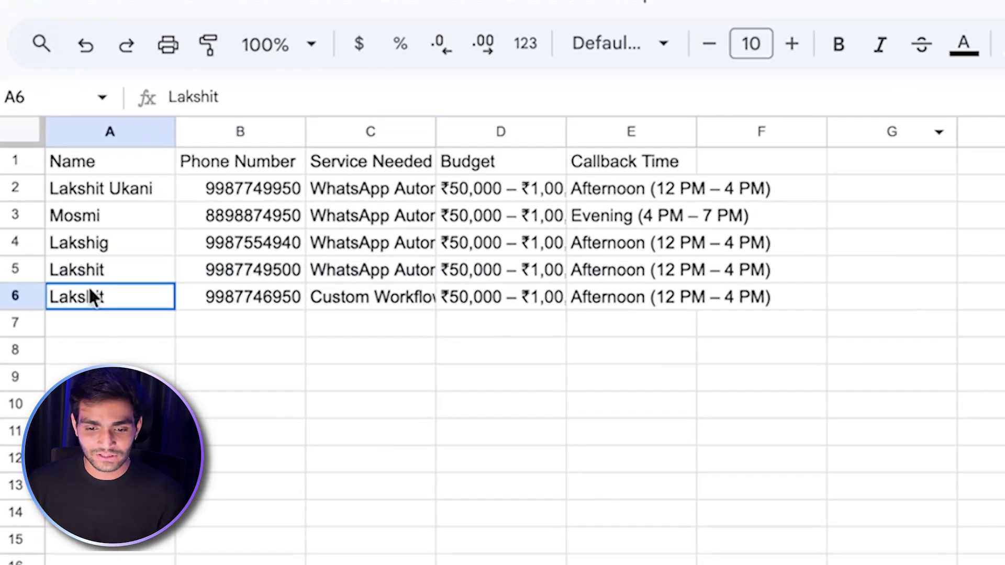
pyautogui.moveTo(36, 205); pyautogui.dragTo(316, 208)
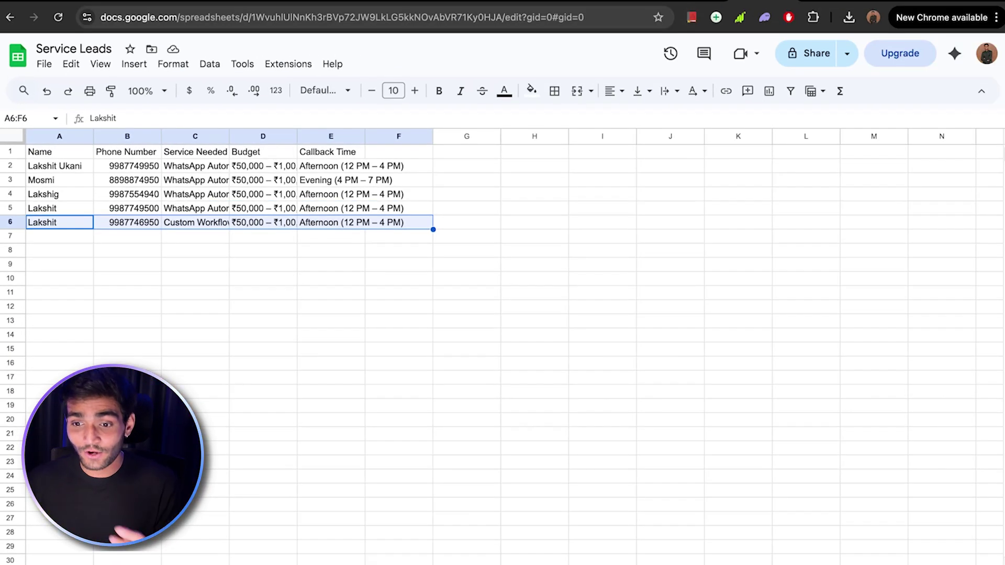
pyautogui.click(219, 2)
pyautogui.click(816, 46)
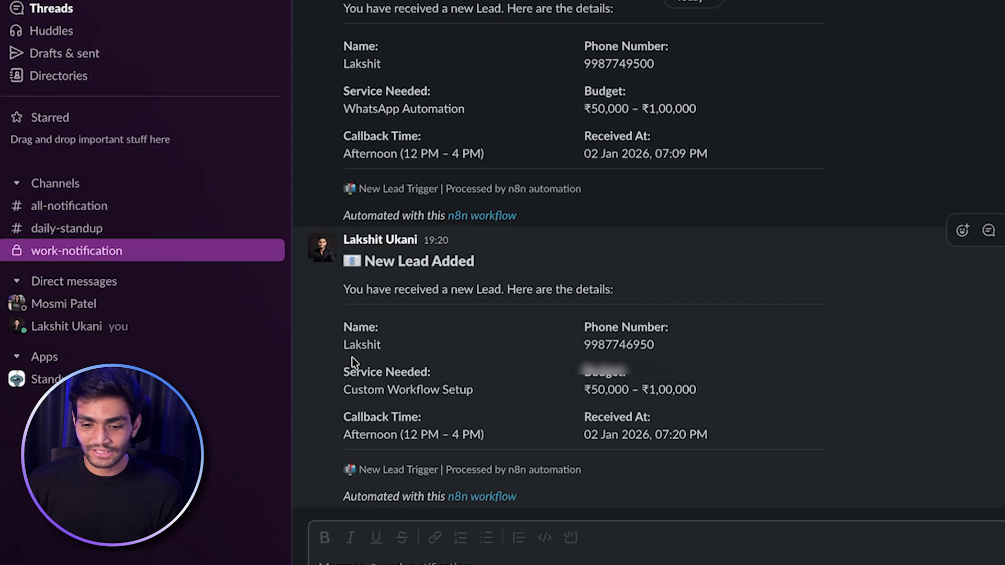
# - Highlight the lead's name and details in Slack's New Lead Added alert
pyautogui.doubleClick(421, 413)
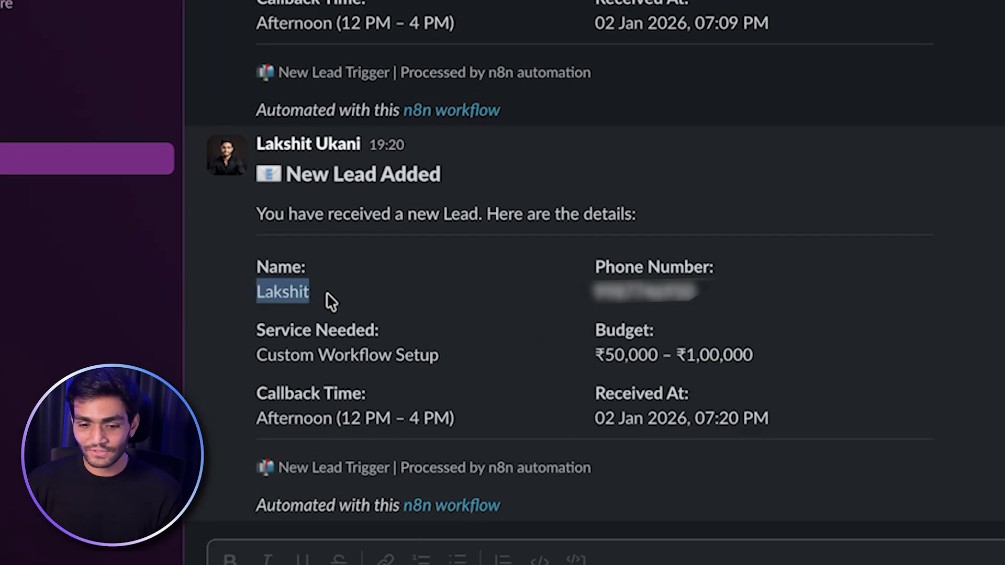
pyautogui.moveTo(467, 296); pyautogui.dragTo(808, 417)
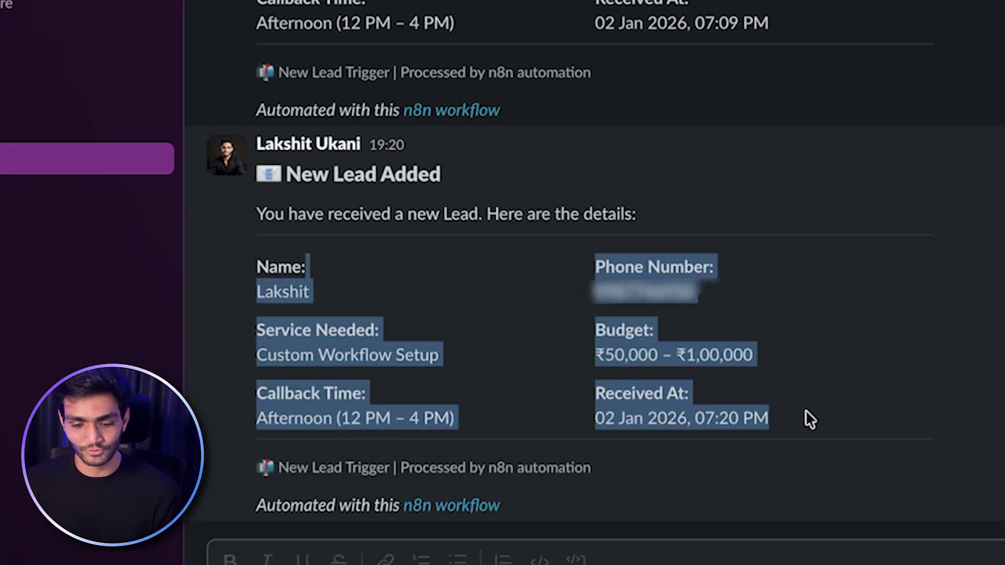
pyautogui.click(811, 397)
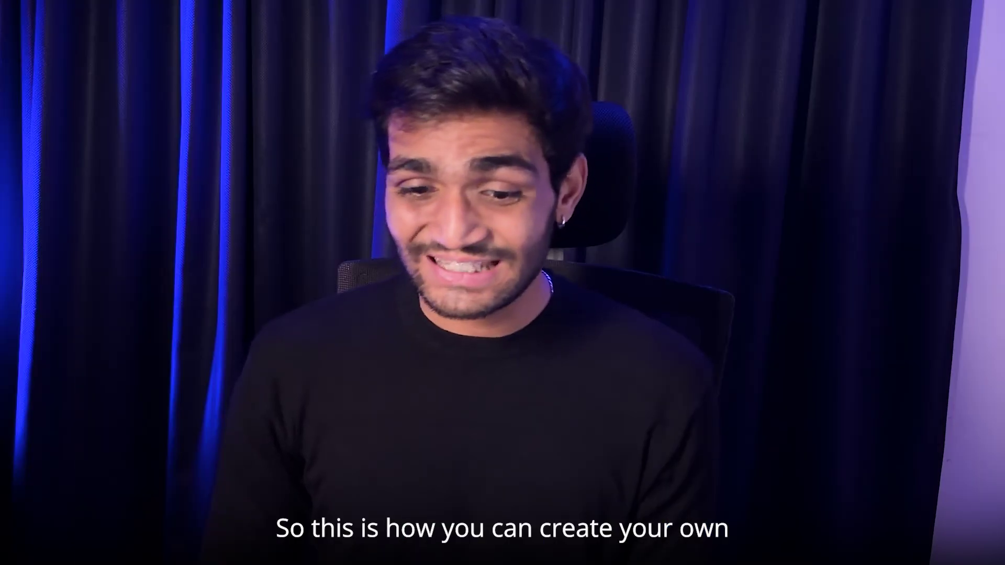